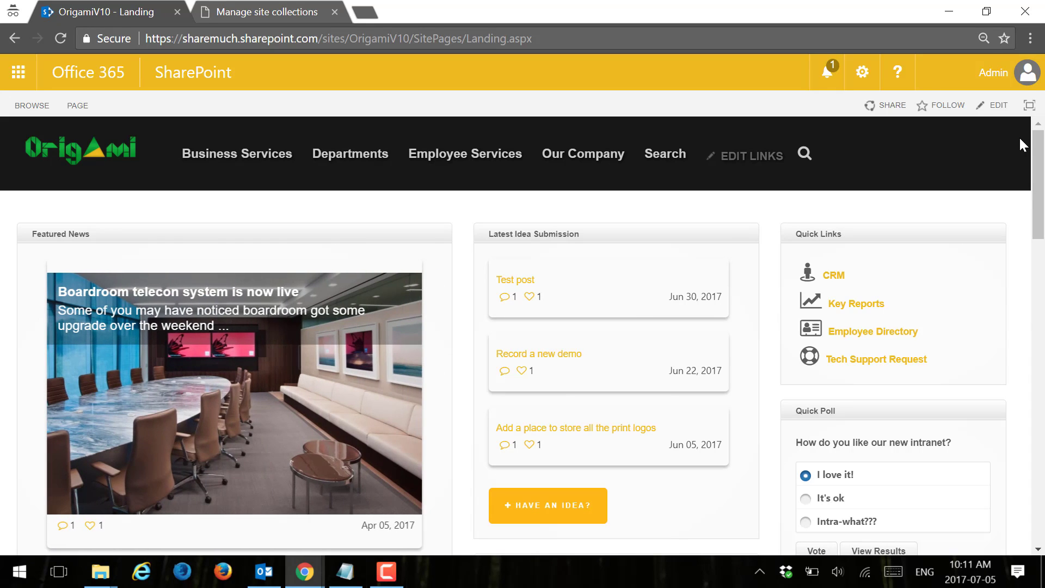
Find Publishing Infrastructure in the Origami site's Site Collection Features list.
scroll(1039, 283, "down", 3)
scroll(1040, 283, "down", 5)
scroll(397, 163, "up", 10)
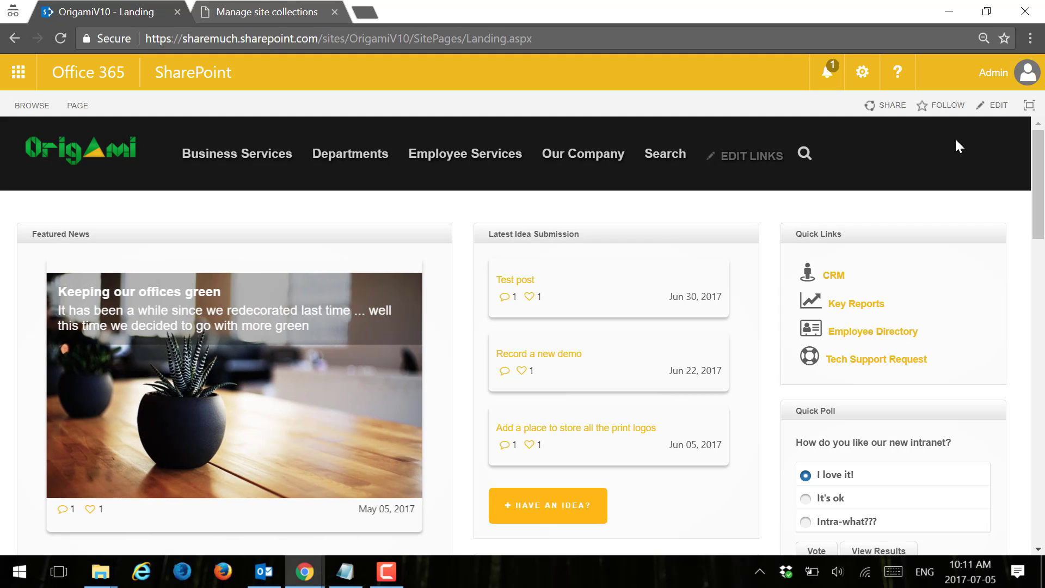
left_click(857, 76)
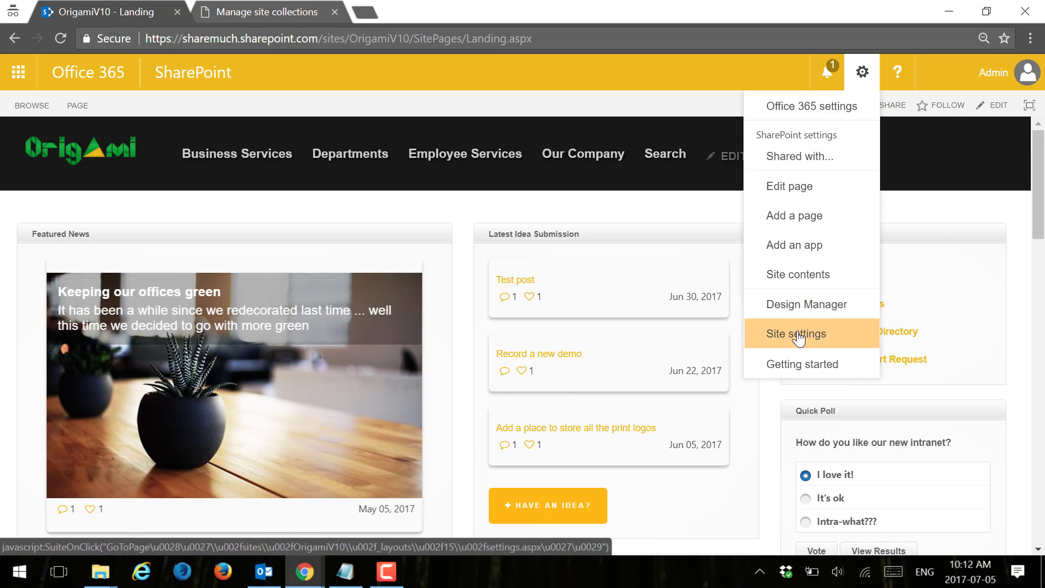
left_click(798, 337)
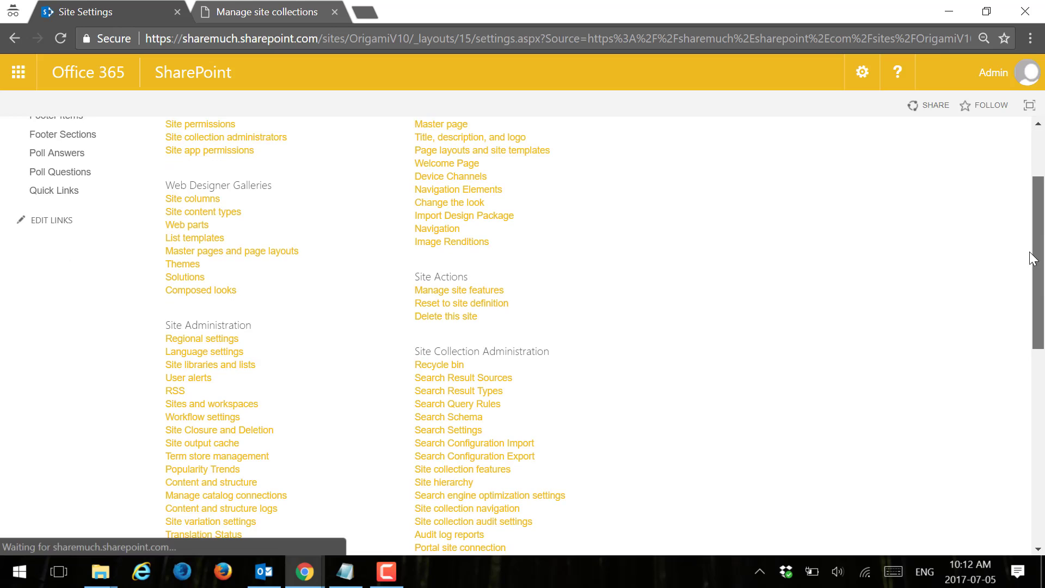
scroll(1020, 286, "down", 1)
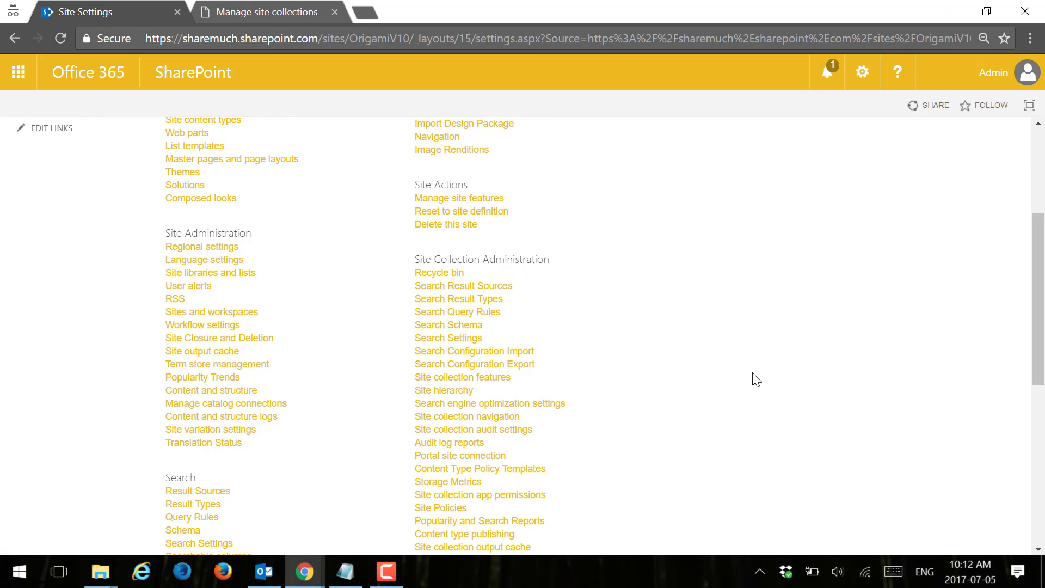
key("ctrl+f")
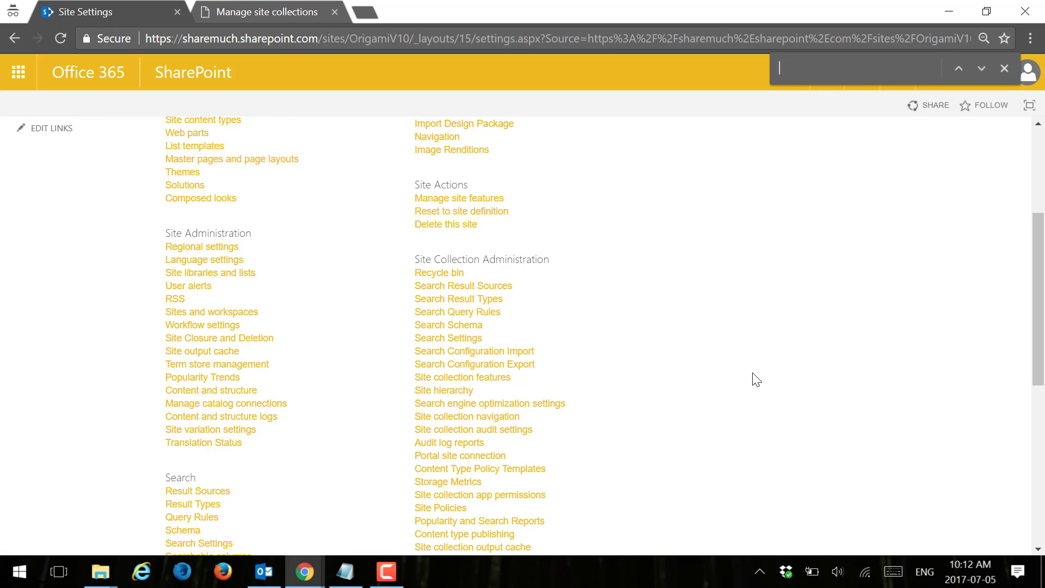
type("featu")
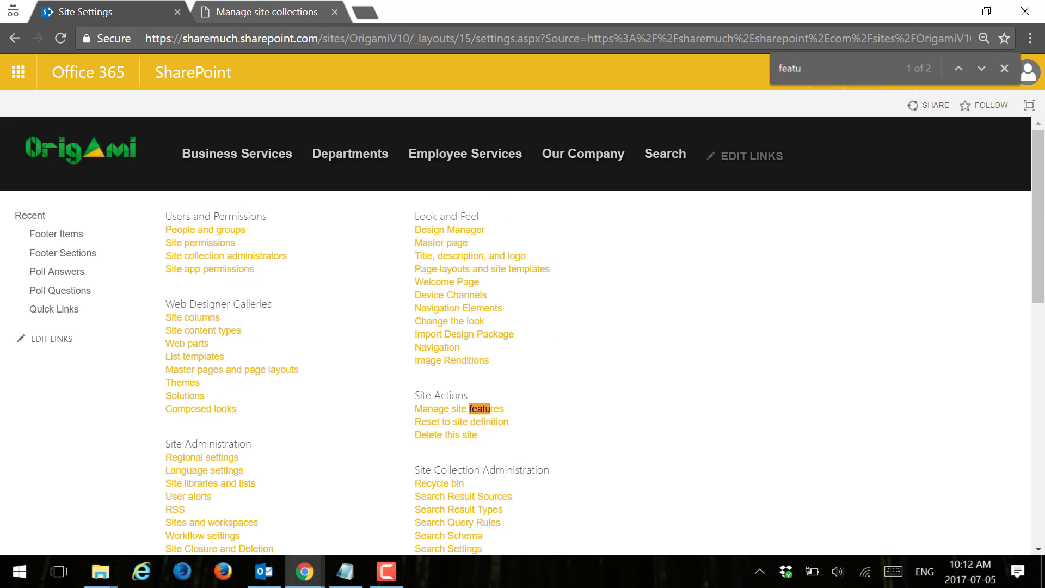
left_click_drag(1033, 236, 1033, 350)
left_click(472, 300)
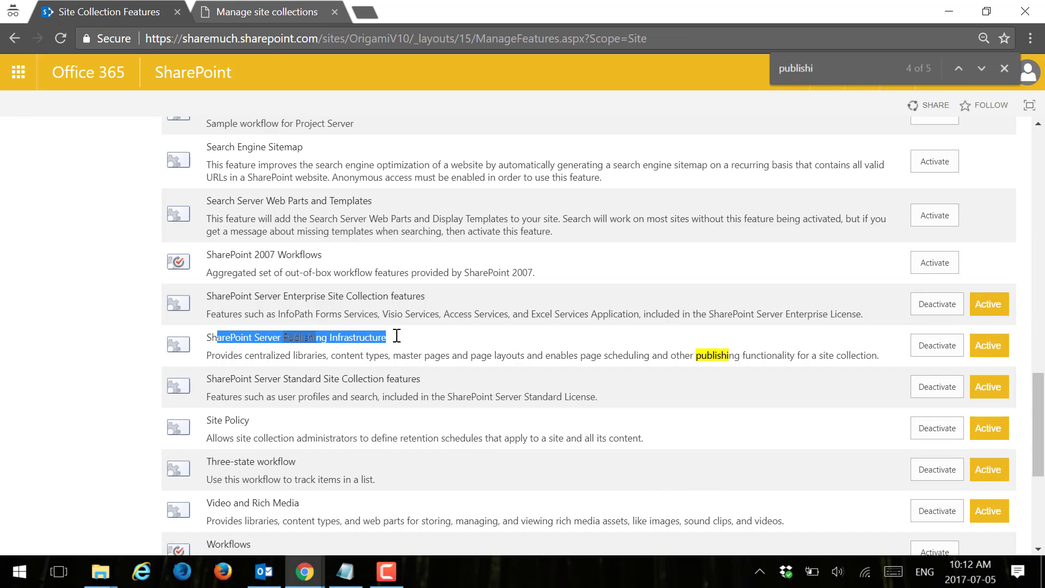
Open the Origami site's Site Features list to check SharePoint Server Publishing.
left_click(1005, 68)
left_click(862, 71)
left_click(817, 304)
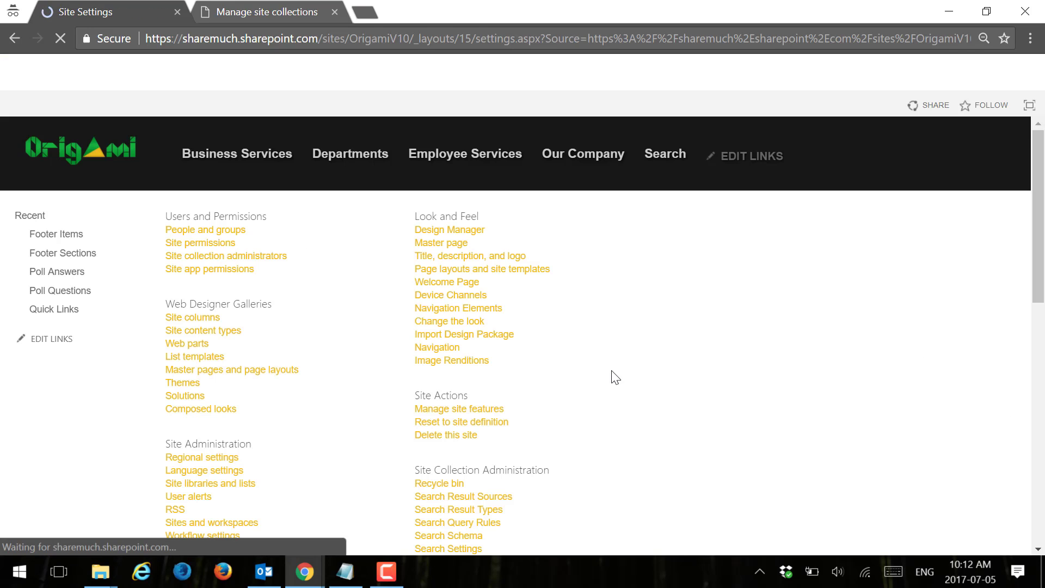
left_click(442, 409)
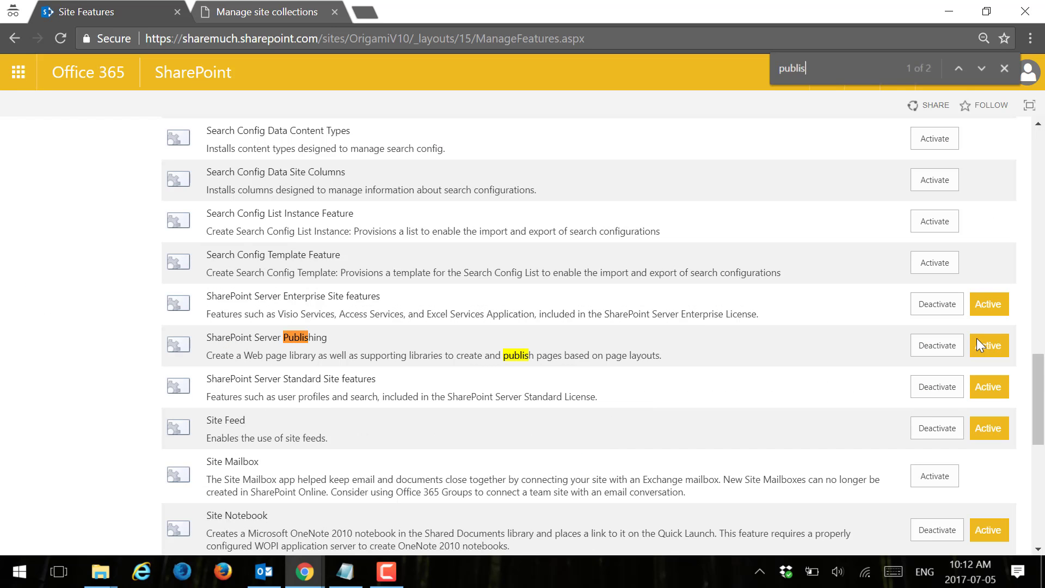
left_click_drag(1038, 381, 1037, 158)
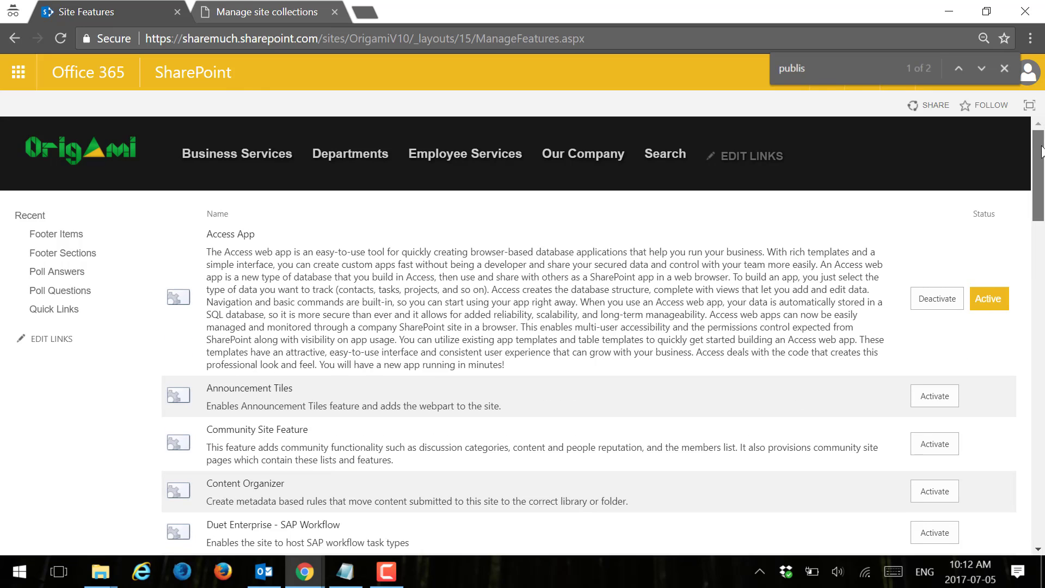
left_click(1005, 69)
Create a design package named OrigamiV10 in the Origami site's Design Manager.
left_click(863, 72)
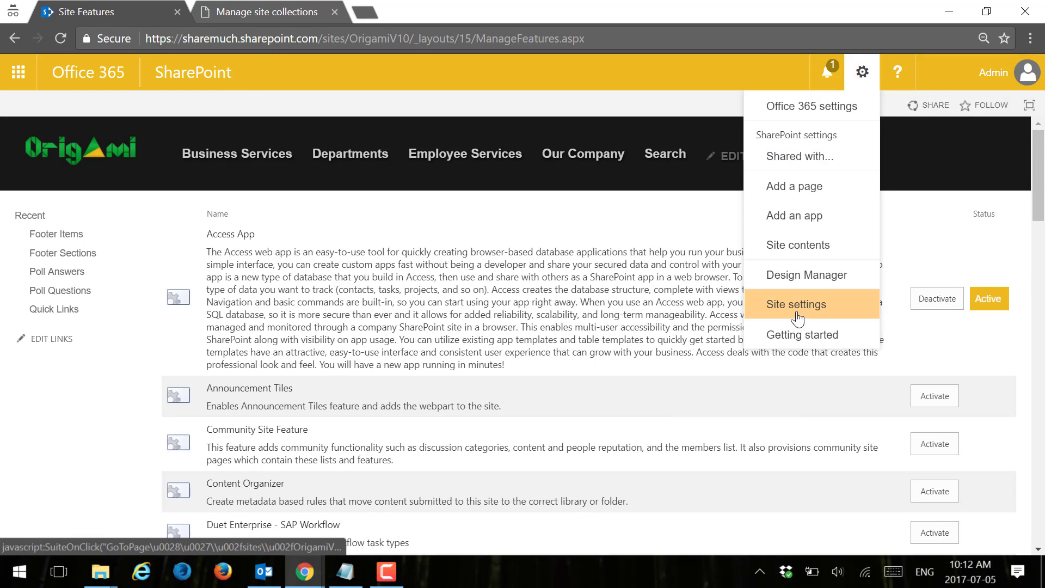
left_click(801, 306)
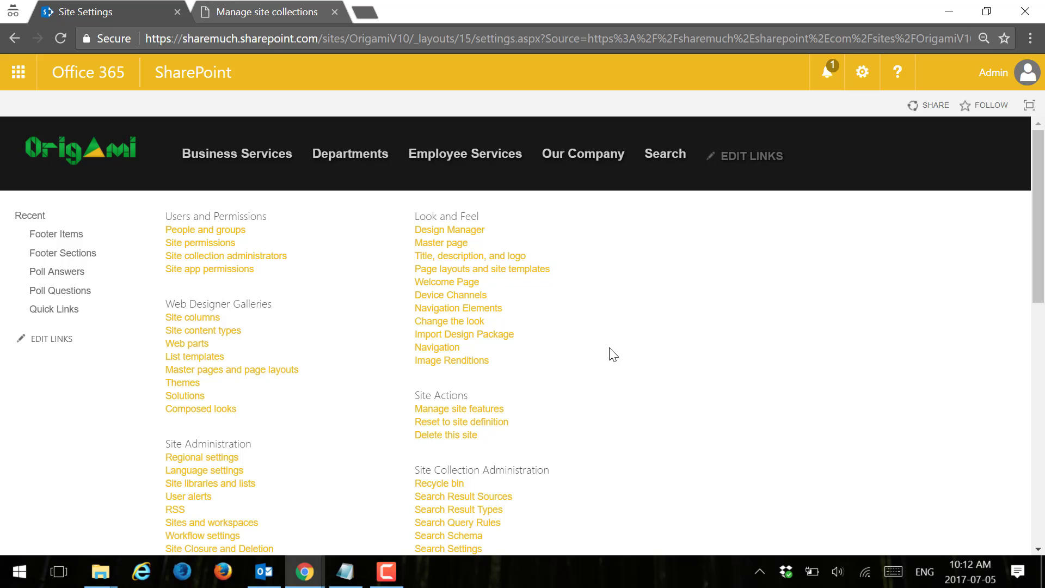
left_click(439, 231)
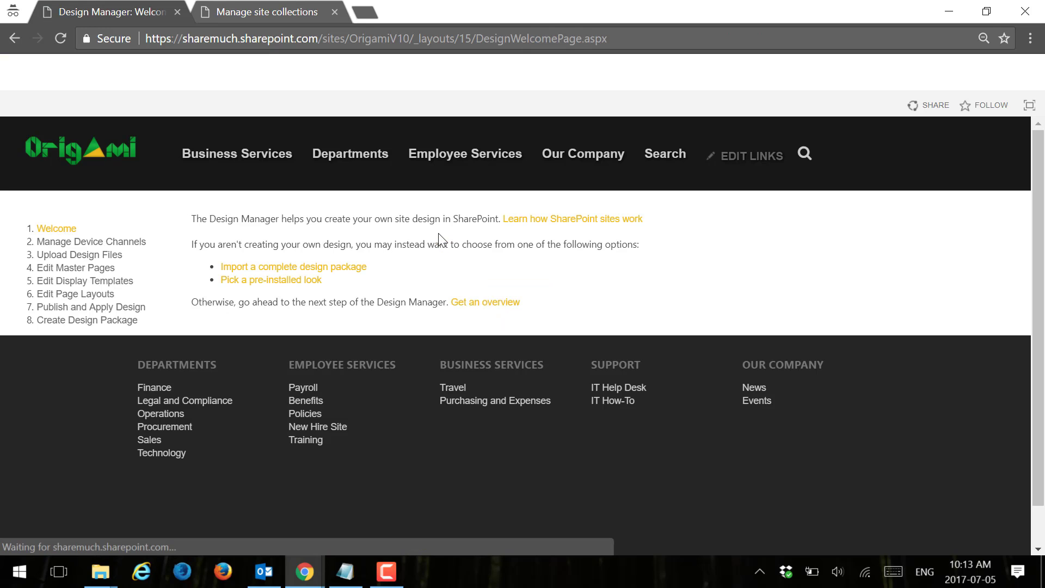
left_click(52, 320)
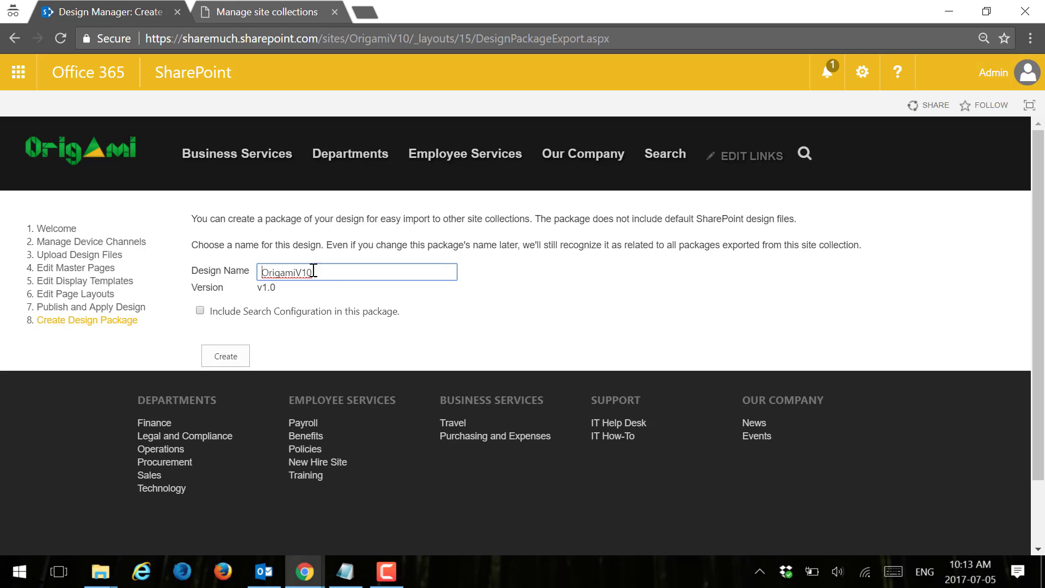
left_click(223, 355)
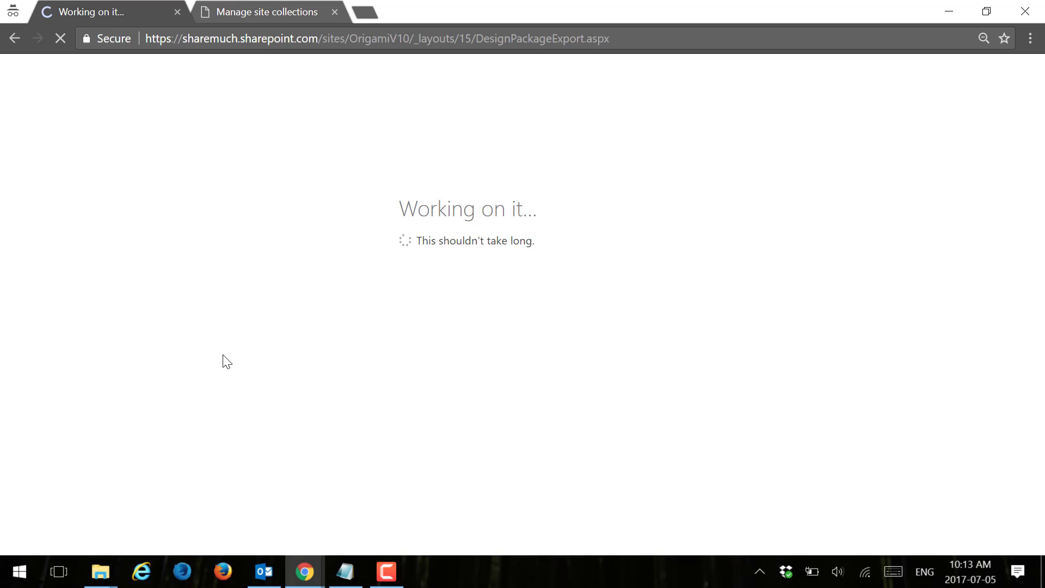
Enter DMTest as both the new site collection's title and its URL.
left_click(267, 14)
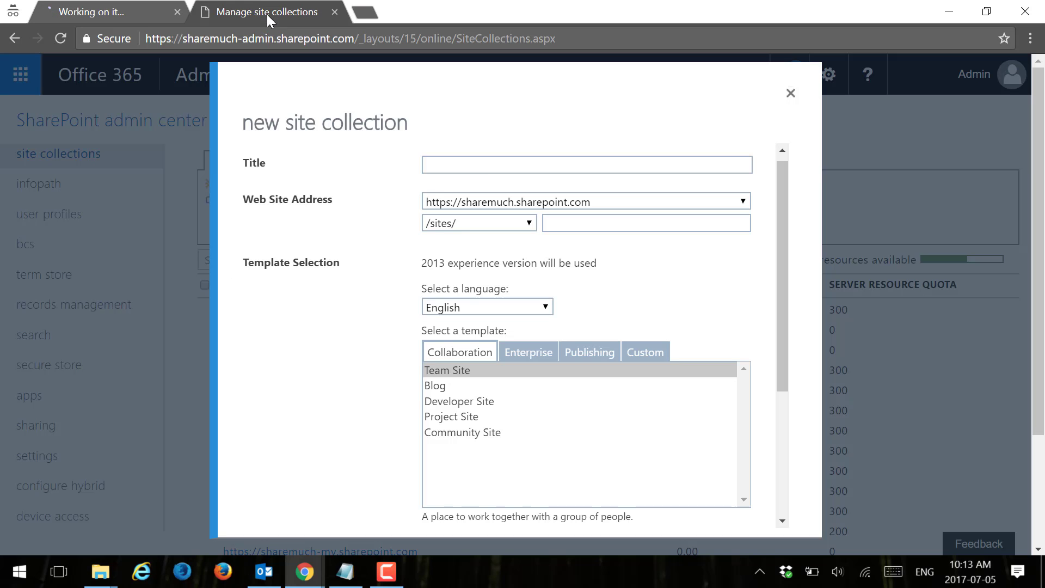
left_click(434, 166)
type("DMTest")
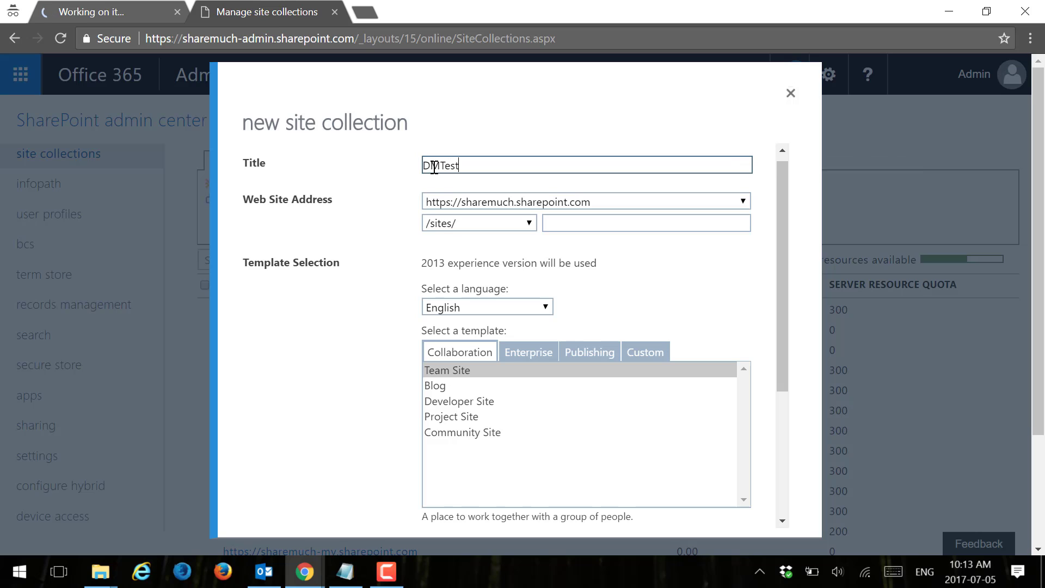
key("ctrl+a")
key("ctrl+c")
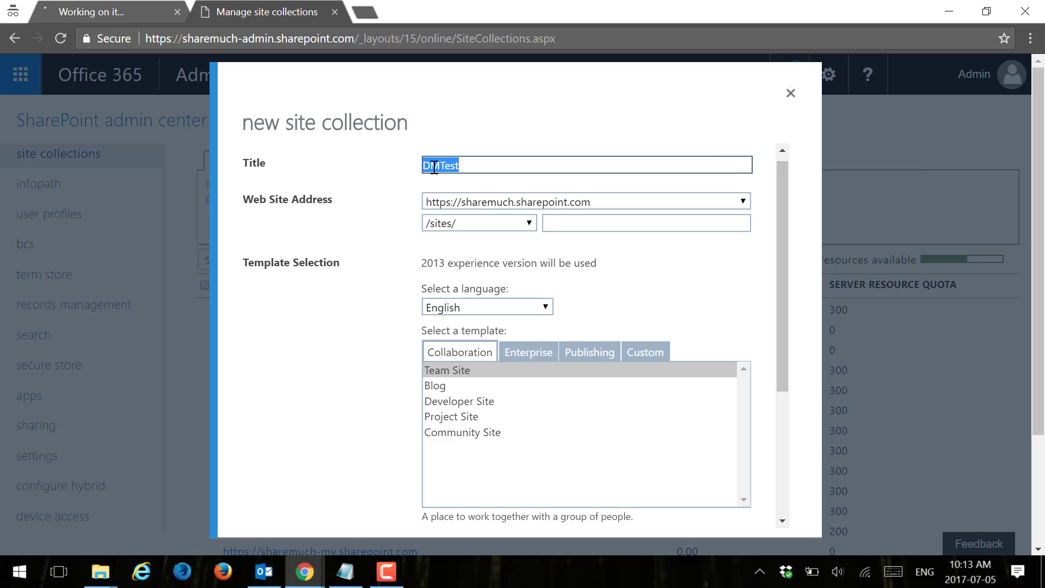
left_click(566, 224)
key("ctrl+v")
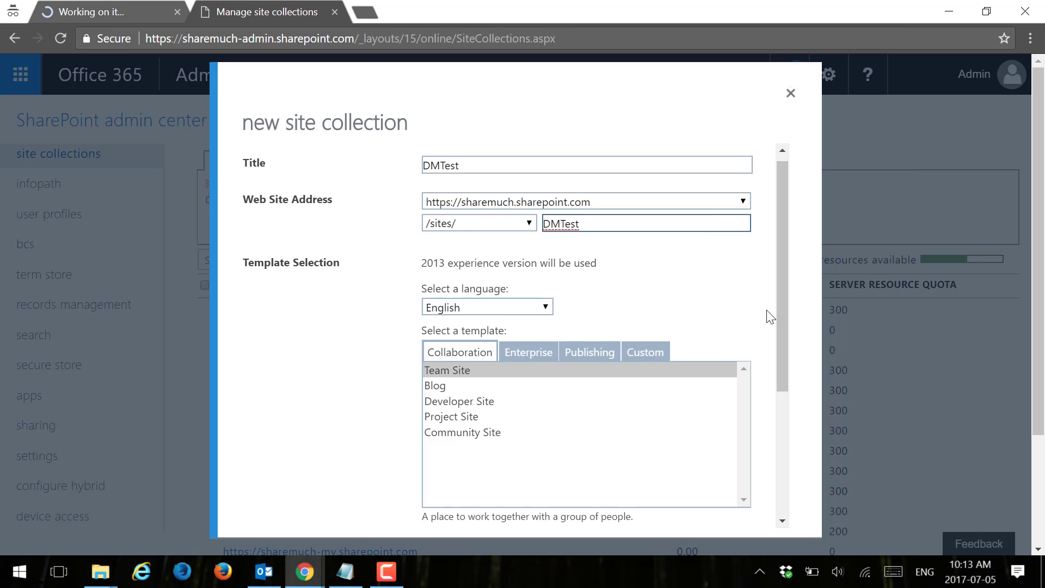
Make the admin account the site administrator and create the DMTest site collection.
scroll(773, 381, "down", 4)
left_click(495, 375)
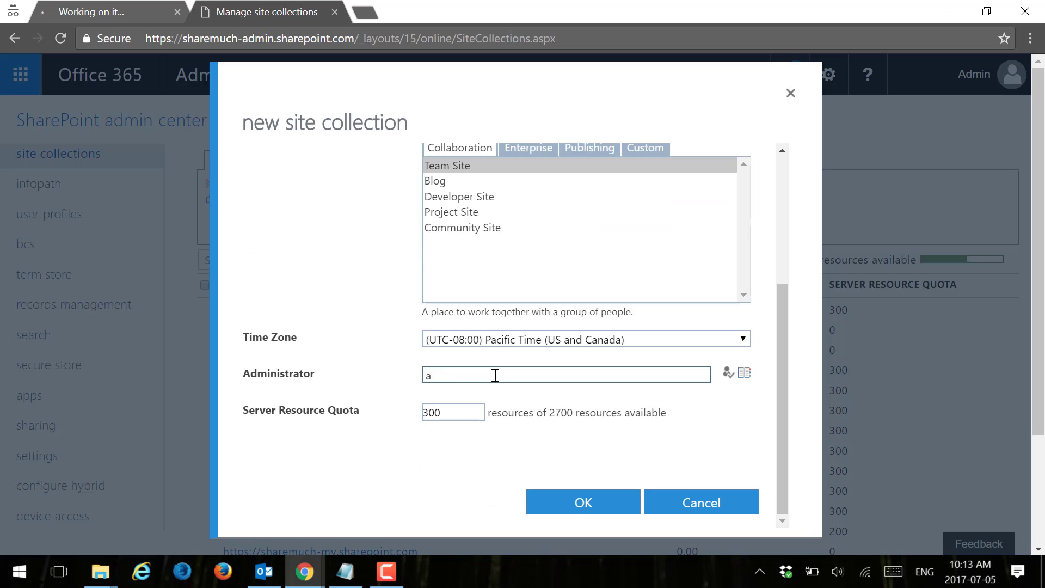
type("admin;")
left_click(590, 499)
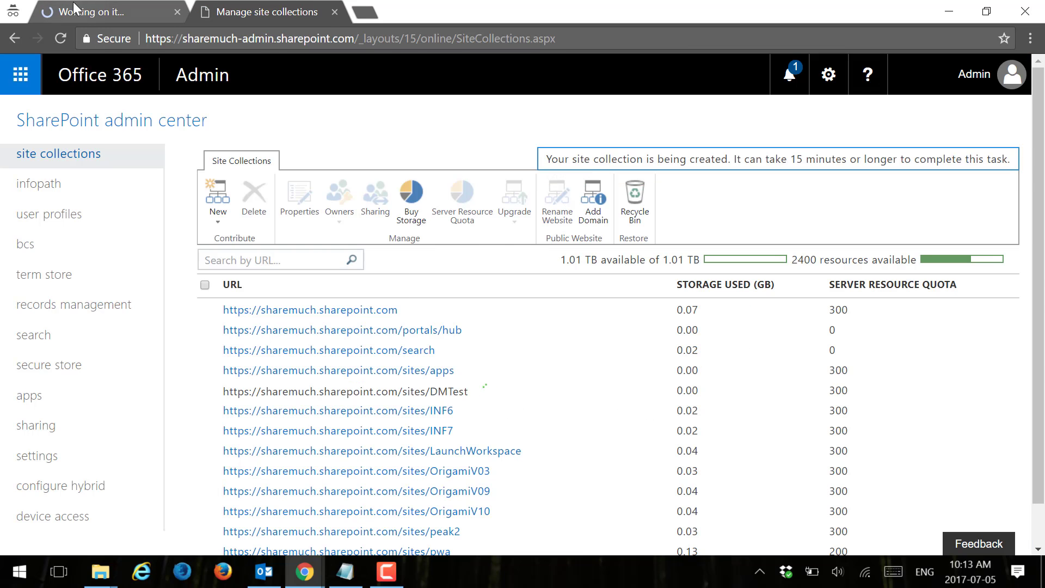
left_click(74, 9)
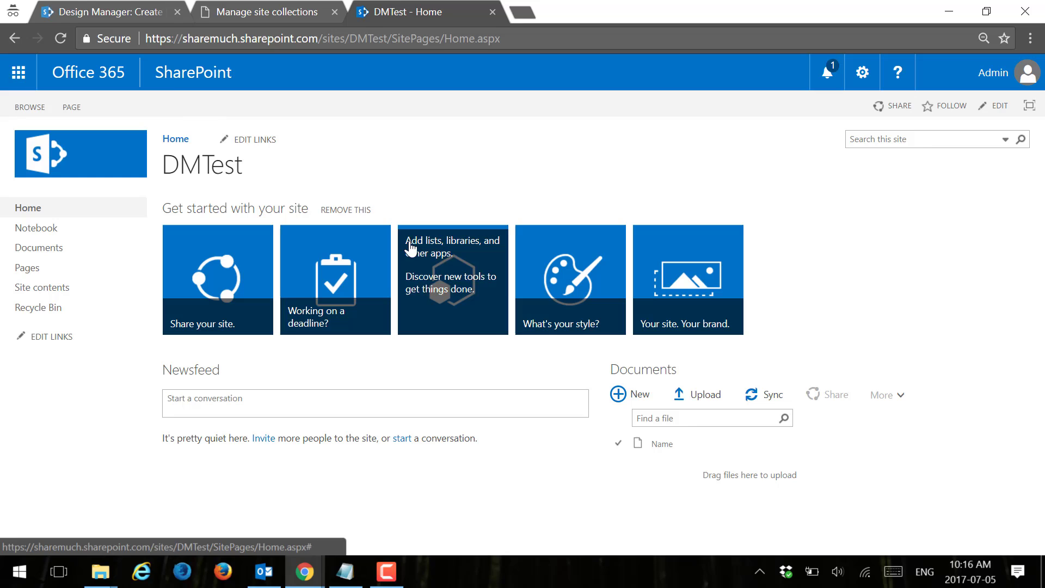
Download the OrigamiV10-1.0.wsp package and switch to the DMTest home tab.
left_click(131, 14)
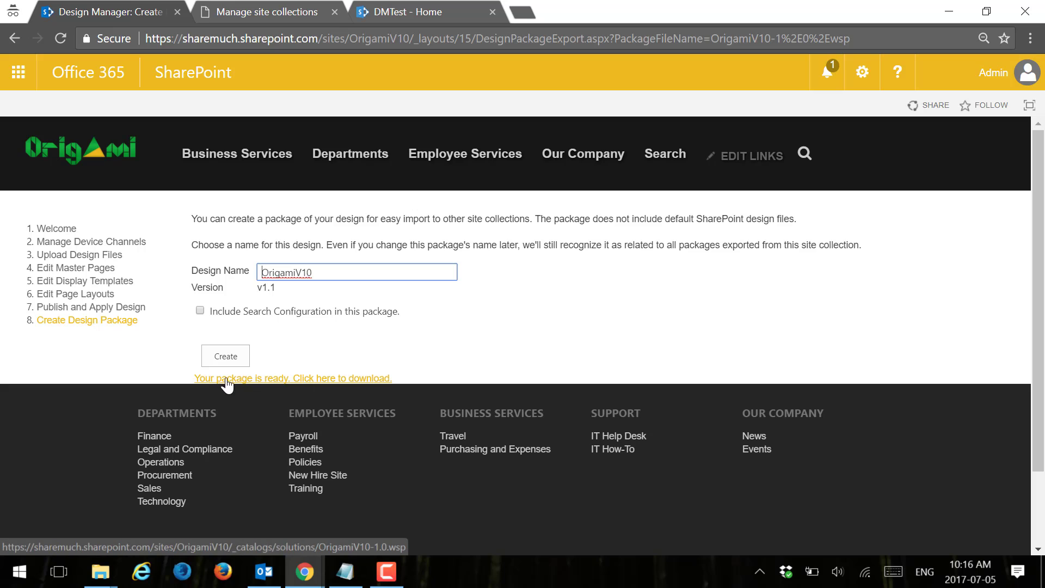
left_click(352, 378)
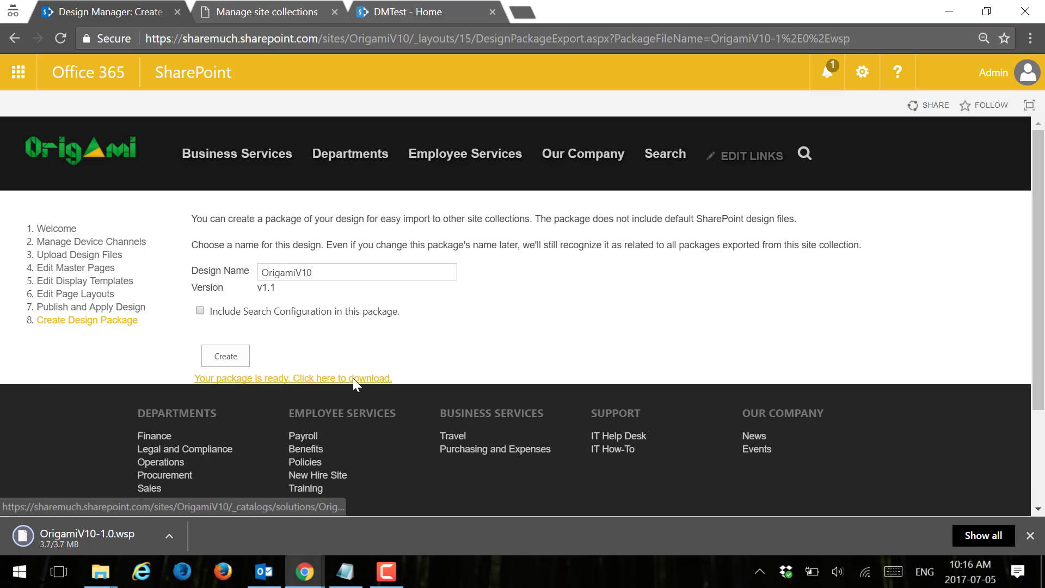
left_click(376, 13)
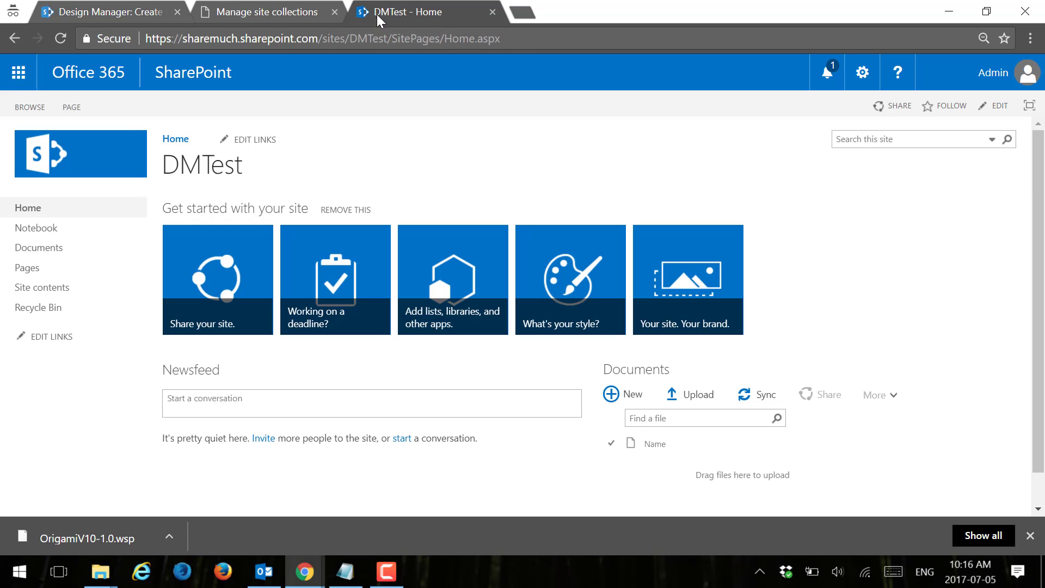
Activate SharePoint Server Publishing Infrastructure in DMTest's Site Collection Features.
left_click(862, 73)
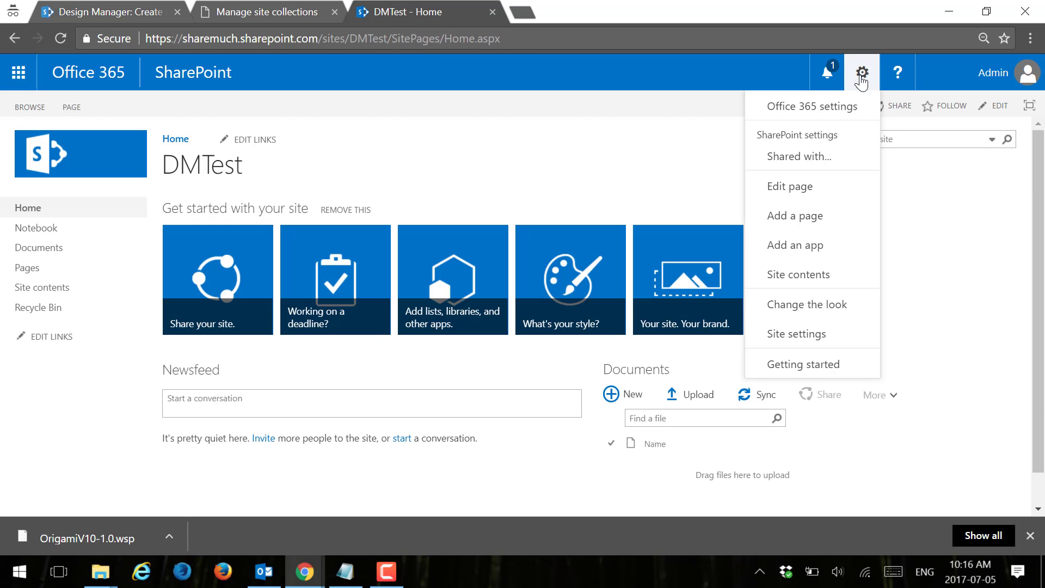
left_click(784, 333)
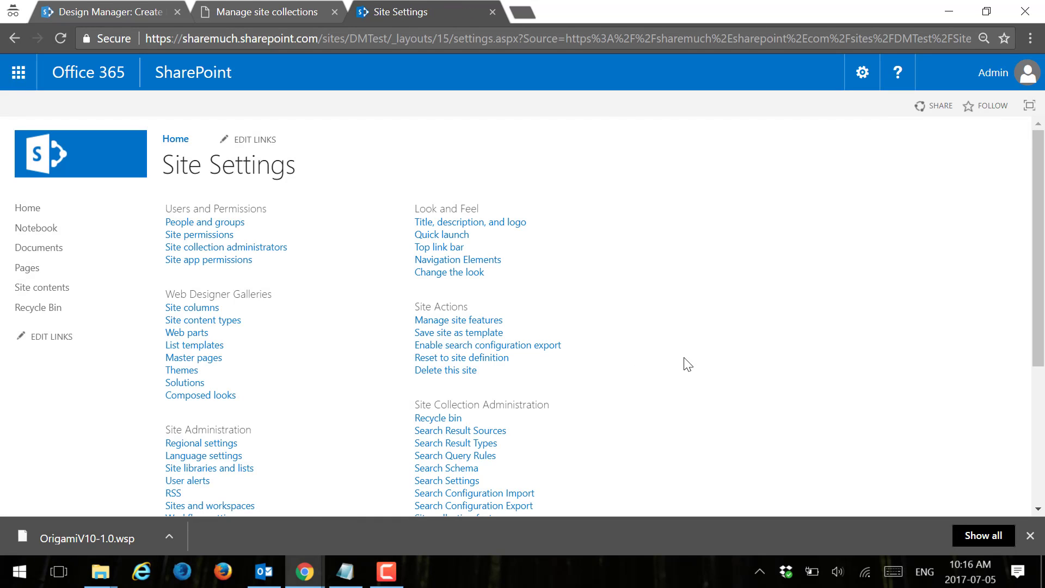
scroll(686, 363, "down", 1)
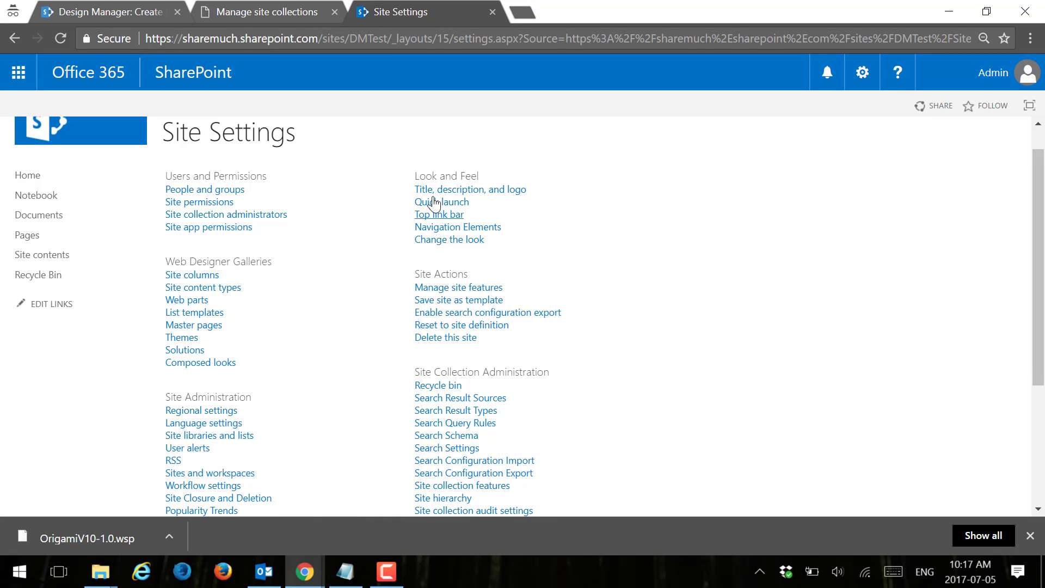
scroll(640, 250, "down", 3)
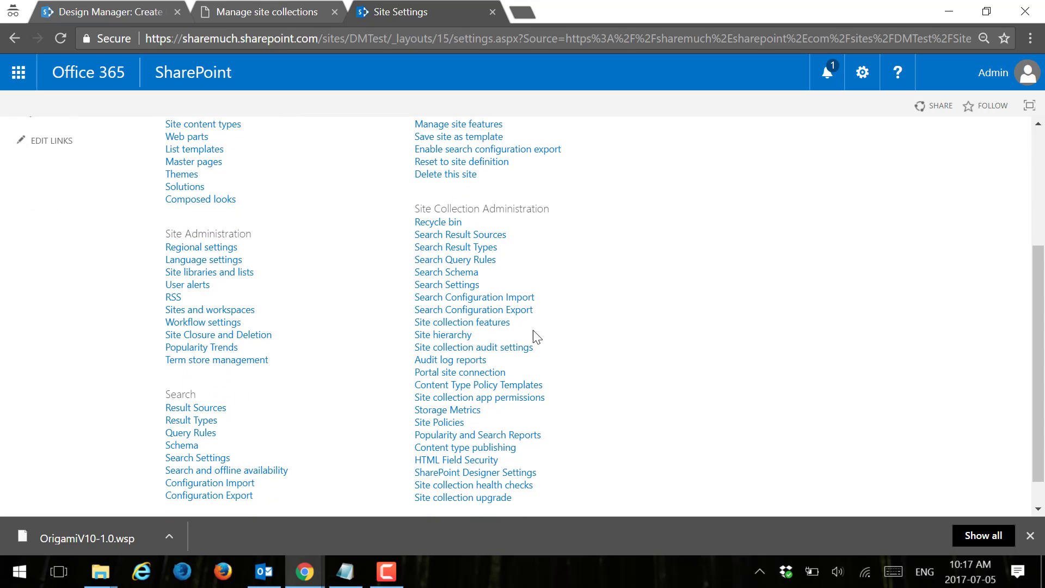
left_click(479, 322)
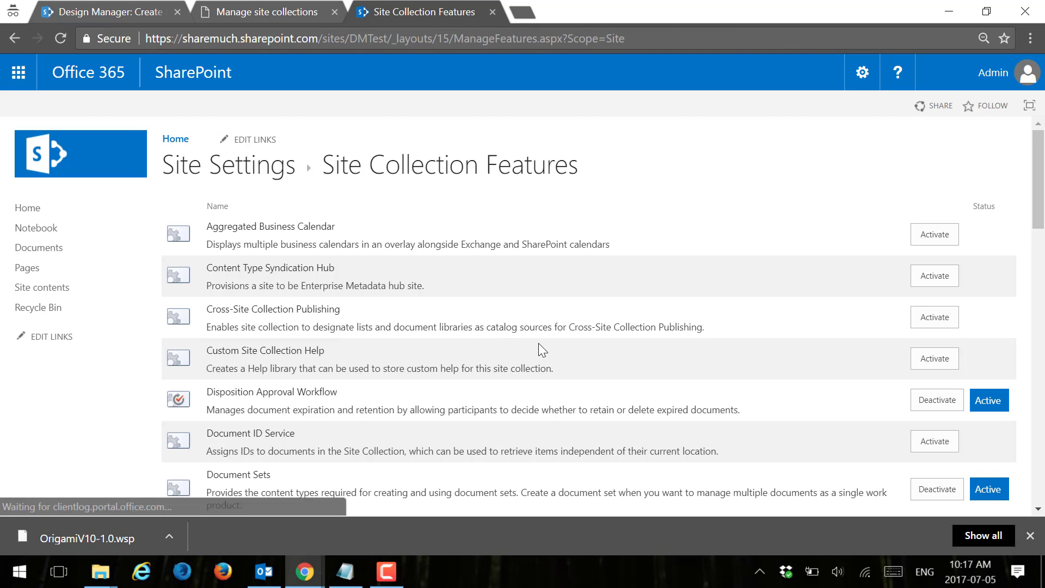
key("ctrl+f")
type("publish")
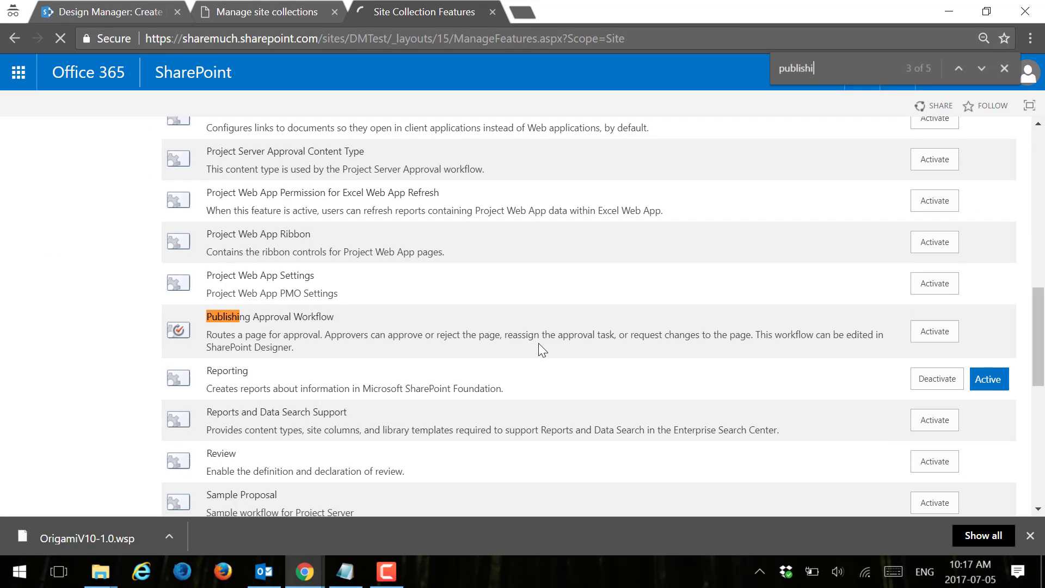
type("i")
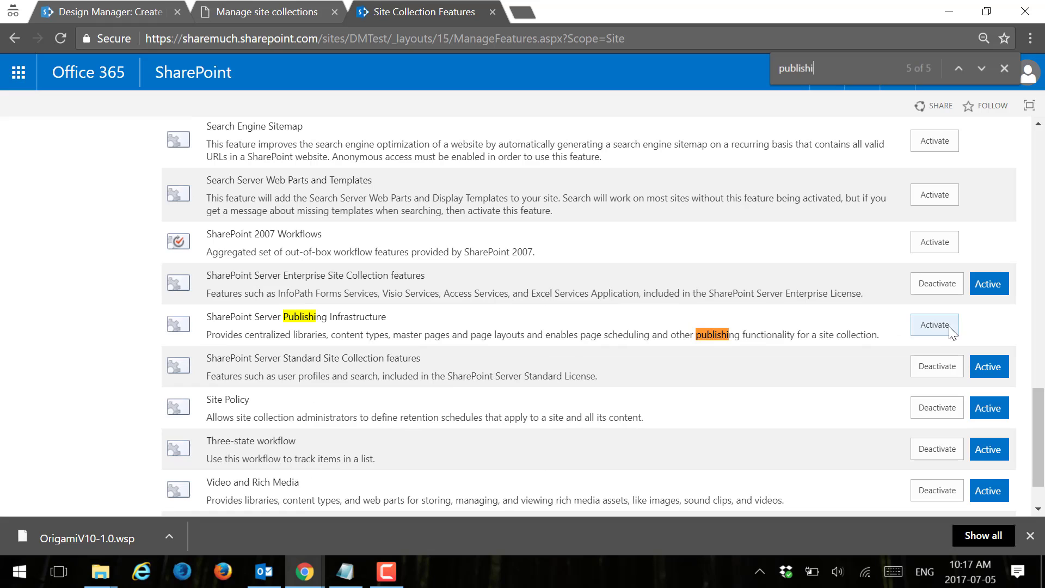
left_click(926, 328)
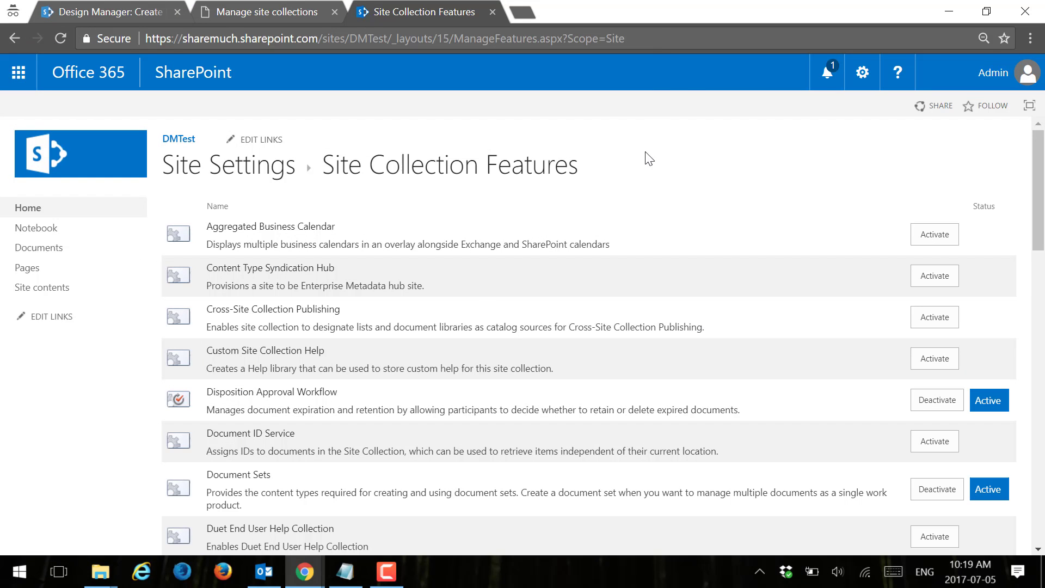
left_click(868, 80)
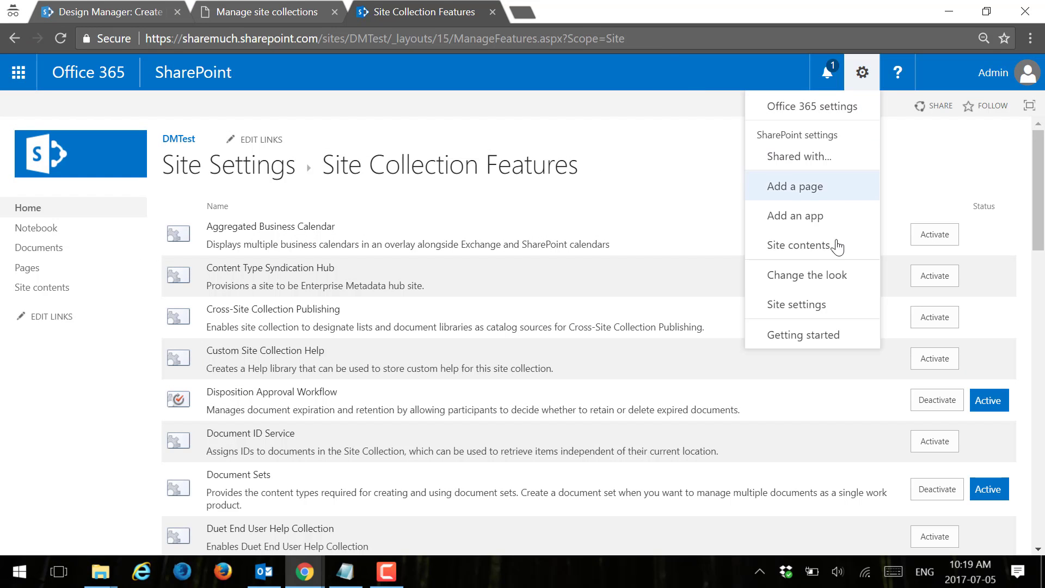
Activate the SharePoint Server Publishing site feature for DMTest and reopen Site Settings.
left_click(796, 304)
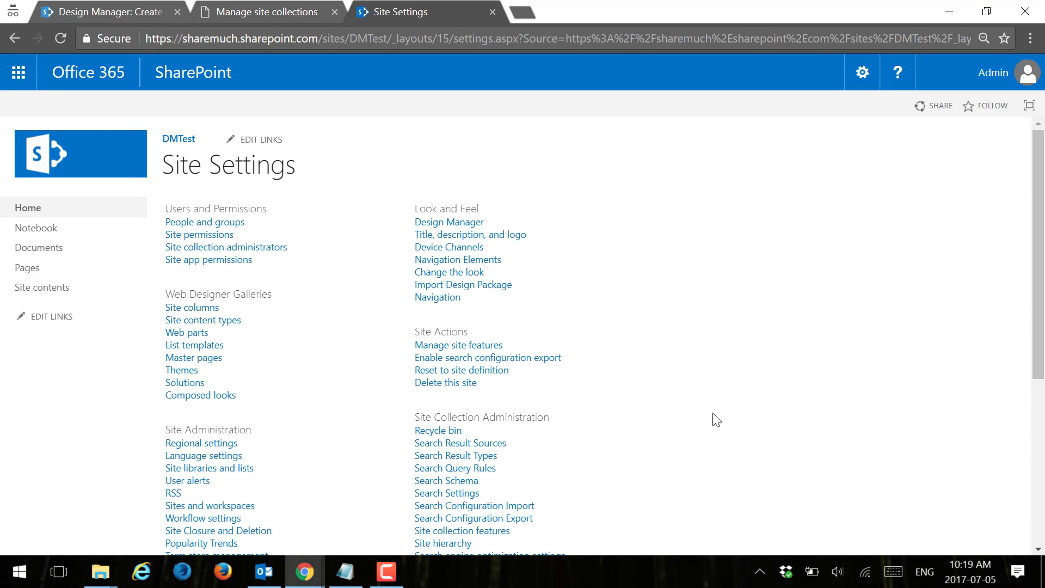
left_click(451, 348)
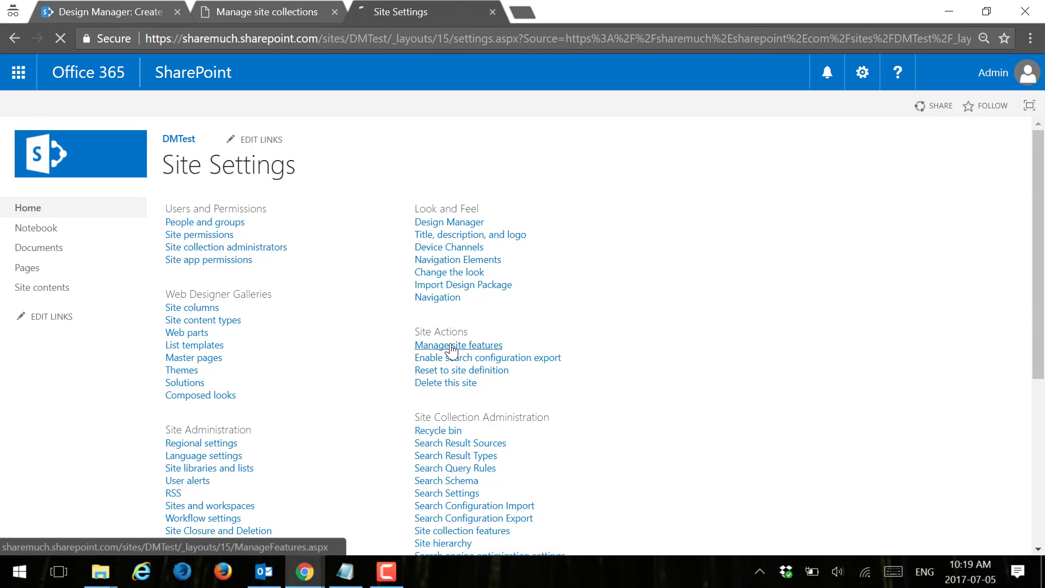
key("ctrl+f")
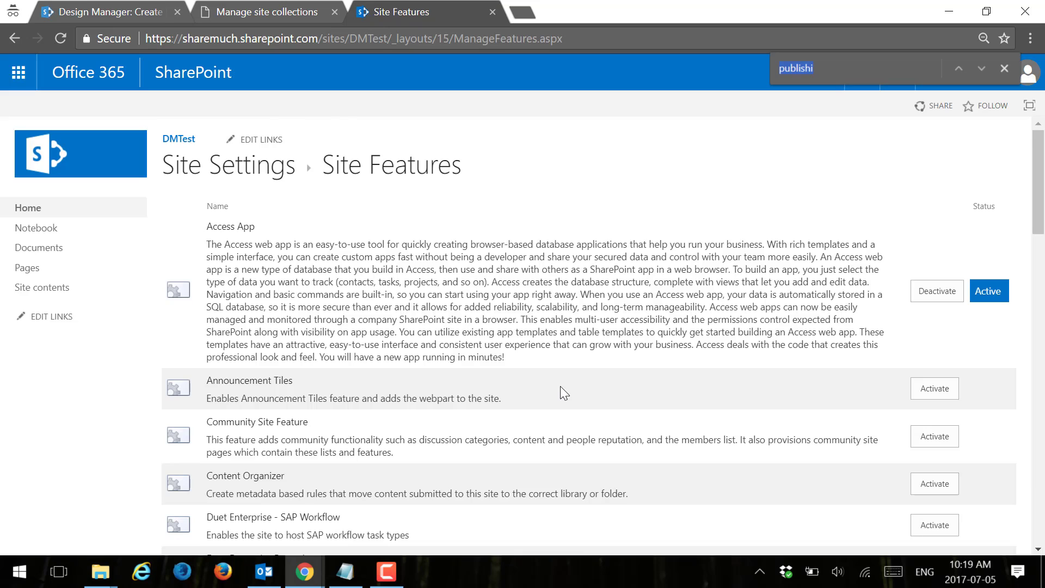
key("Return")
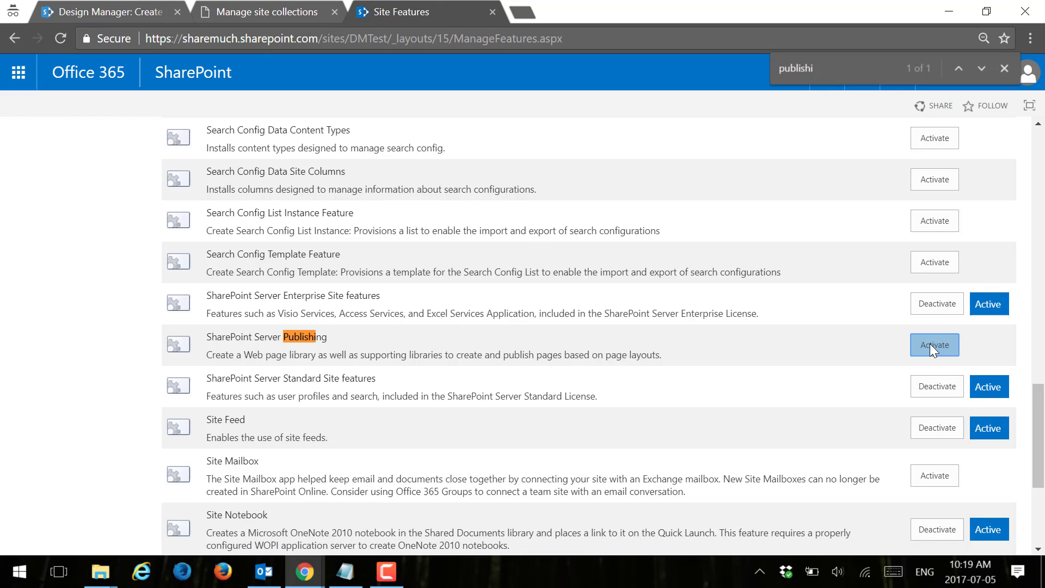
left_click(930, 344)
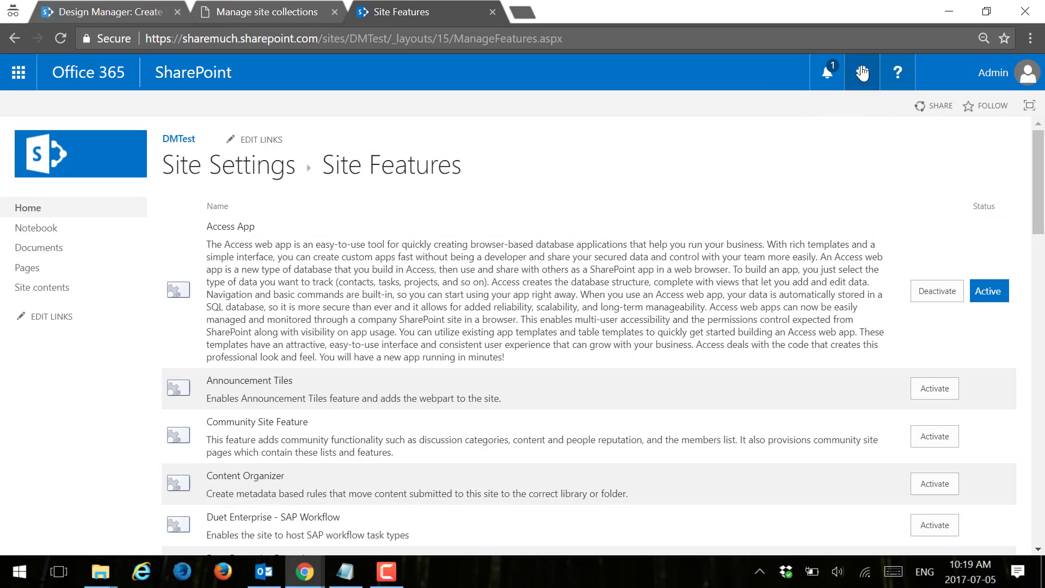
left_click(862, 73)
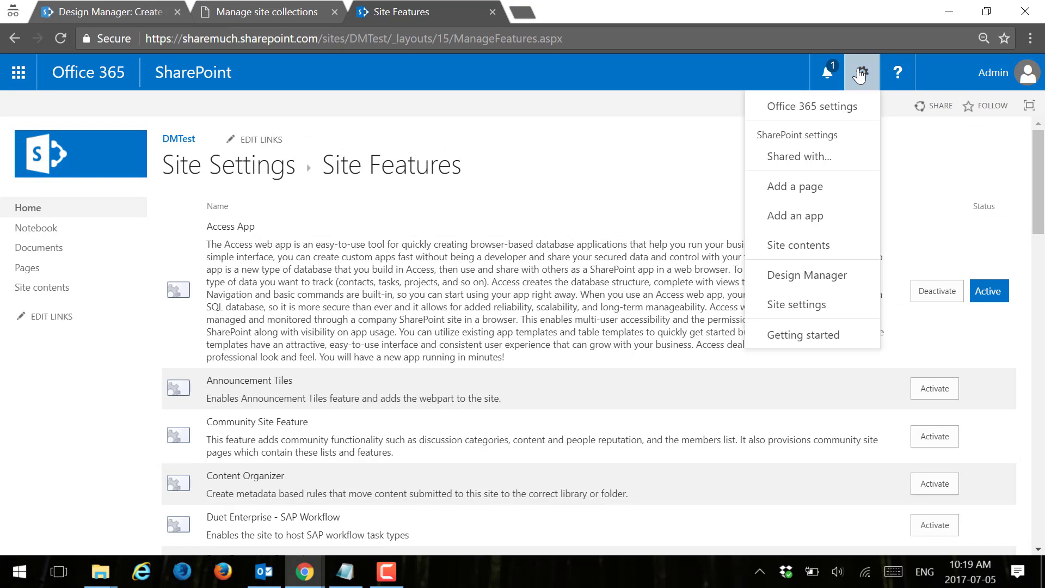
left_click(799, 306)
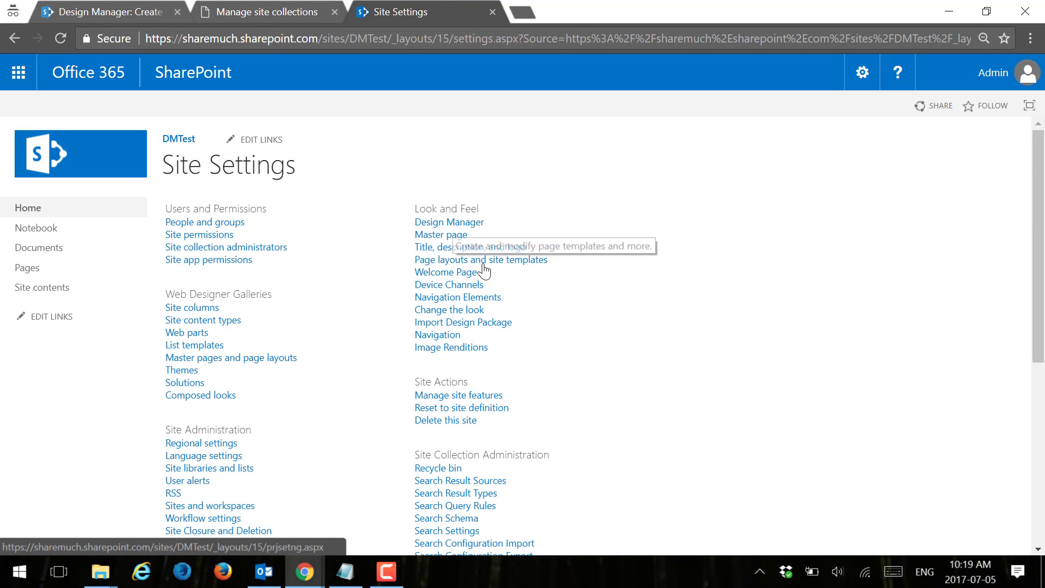
Import the complete design package OrigamiV10-1.0.wsp into DMTest through Design Manager.
left_click(451, 223)
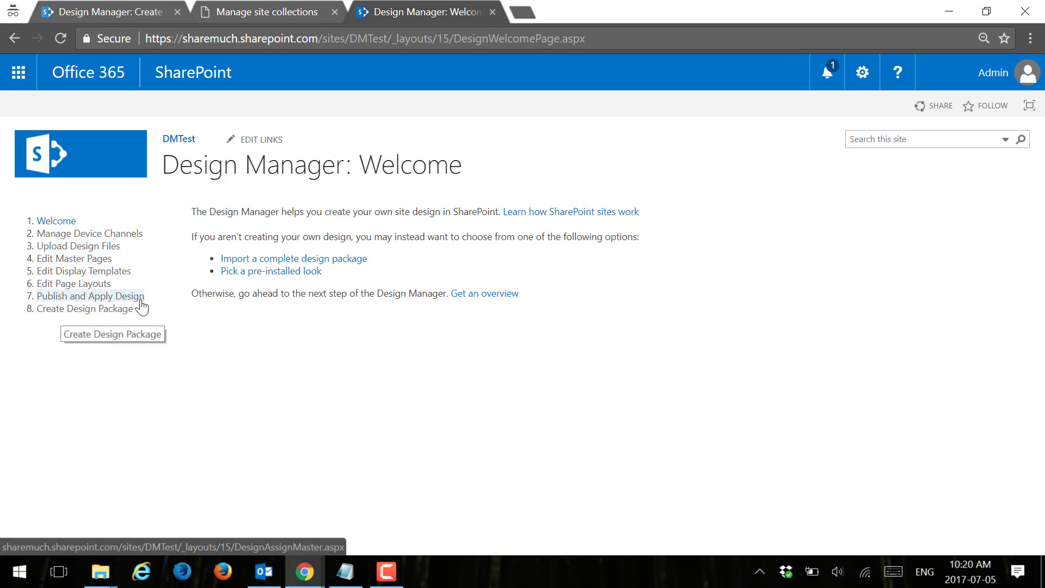
left_click(346, 264)
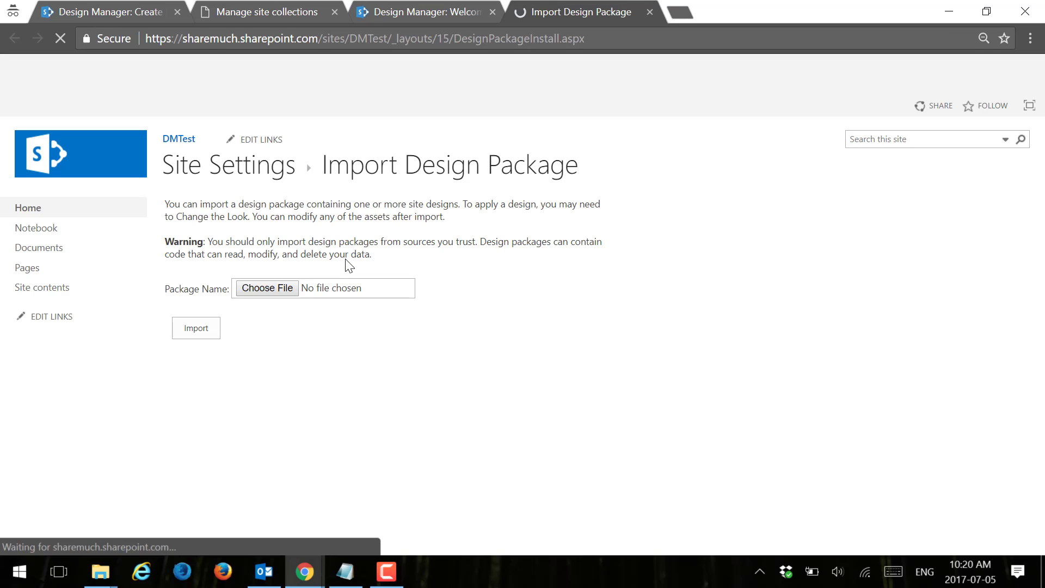
left_click(288, 288)
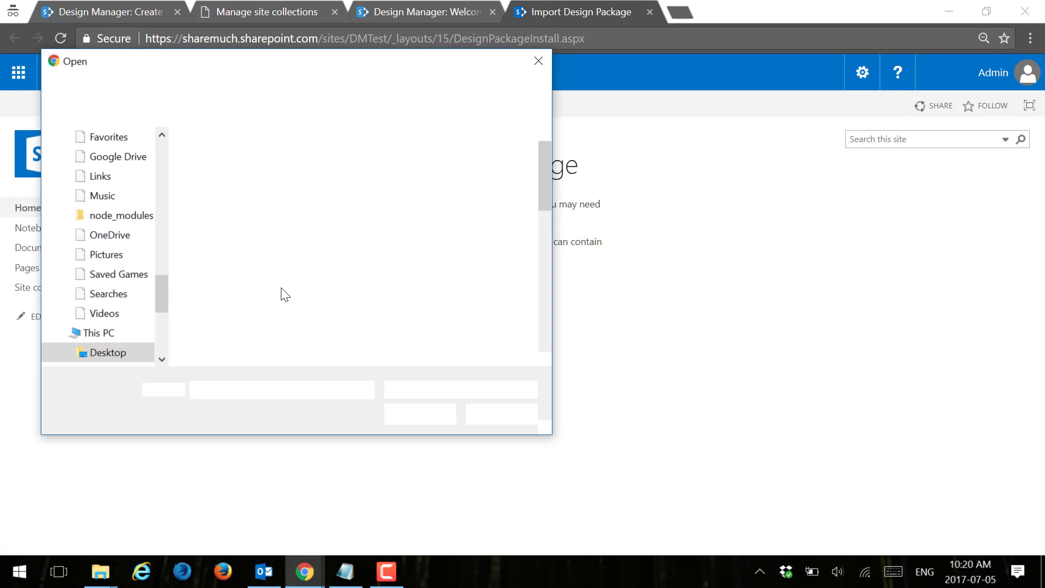
key("Return")
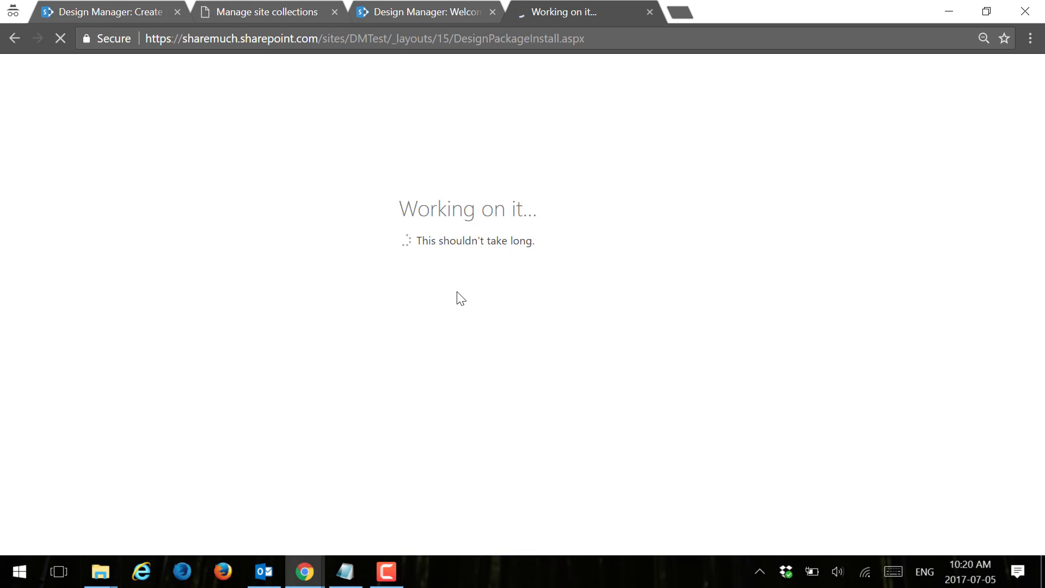
Rename OrigamiV10-1.0.wsp in Downloads to OrigamiV10-1.0.wsp.cab, accepting the extension change.
left_click(100, 572)
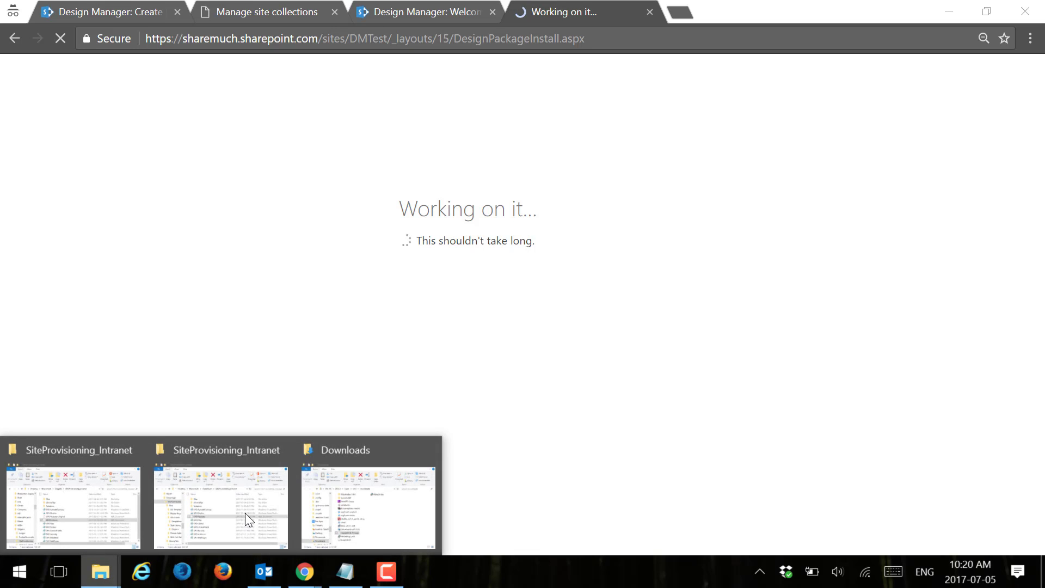
left_click(360, 519)
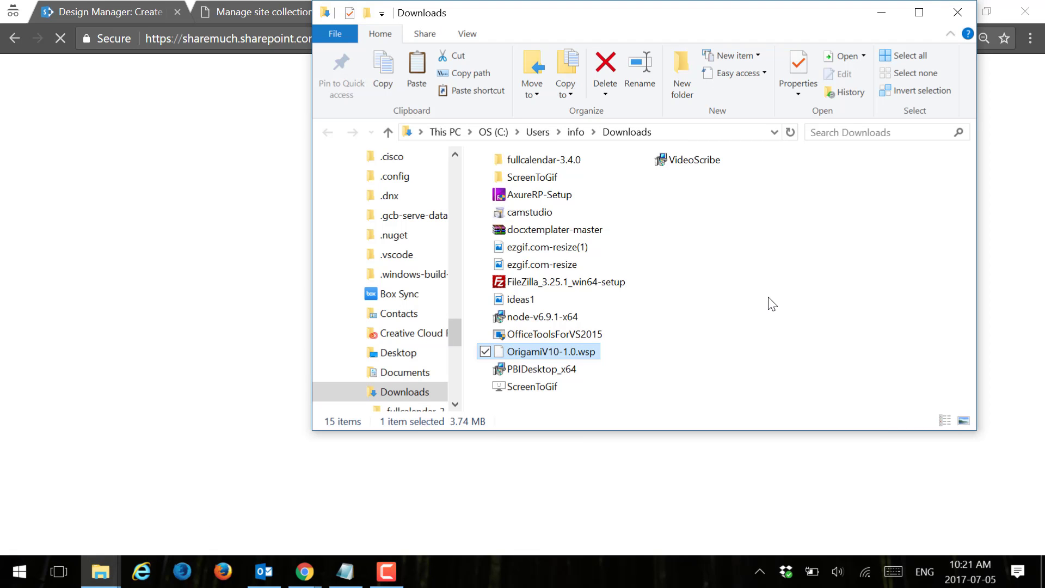
key("F2")
key("End")
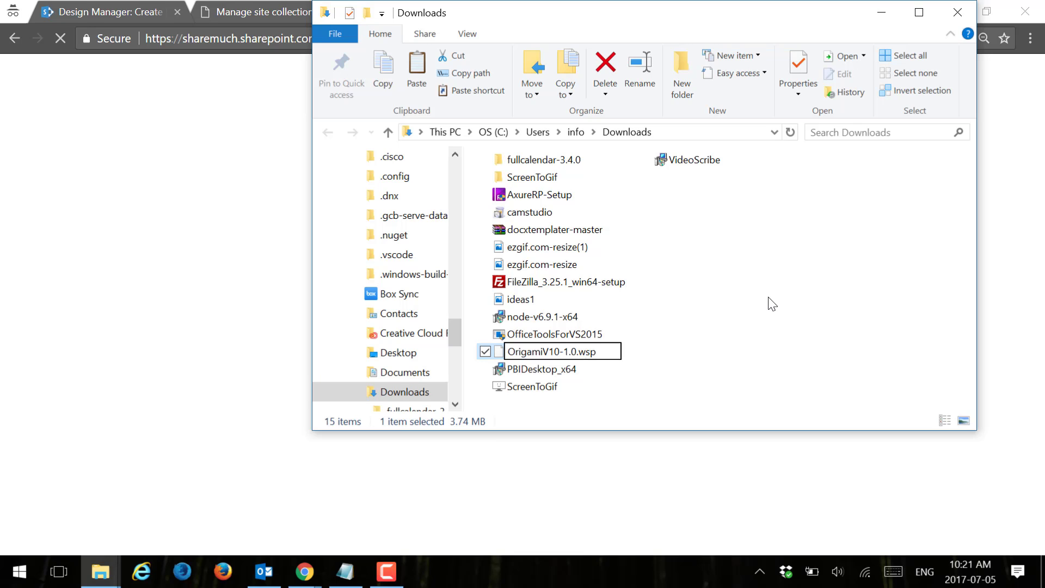
type(".cab")
key("Return")
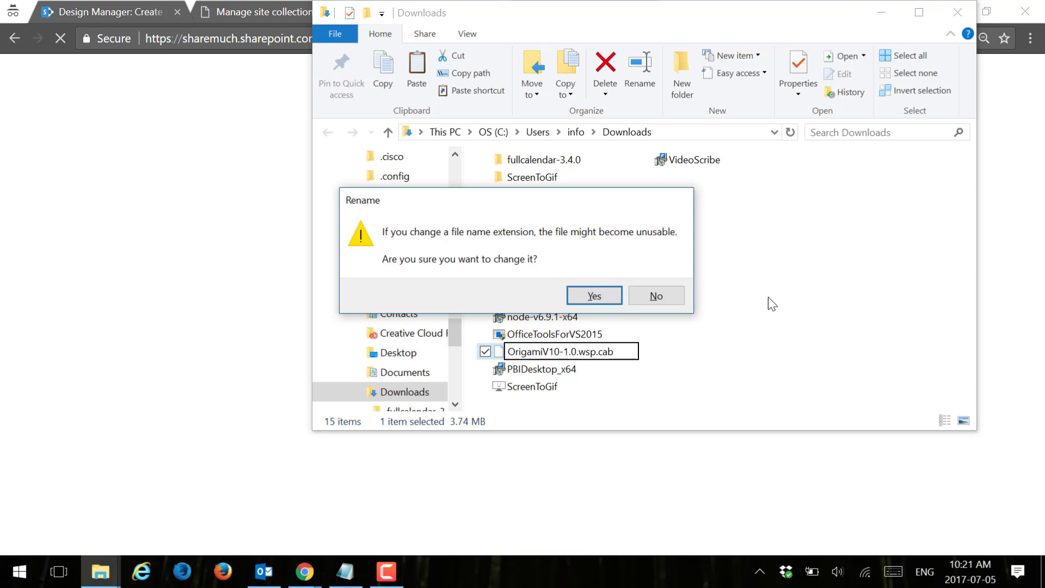
key("Return")
key("Return")
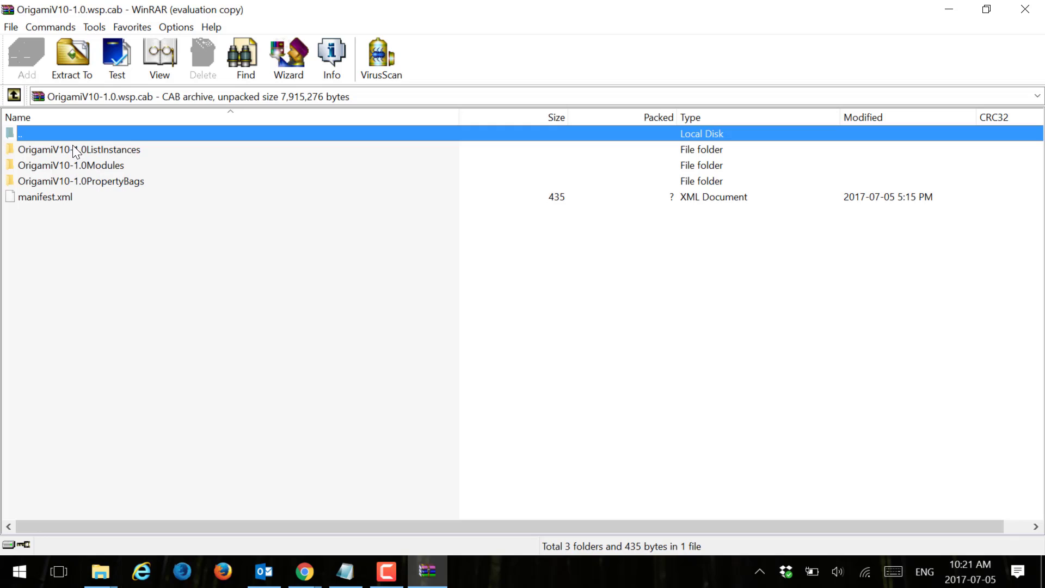
Browse the package's Modules\Files _catalogs, SiteAssets and SampleImages folders.
double_click(117, 164)
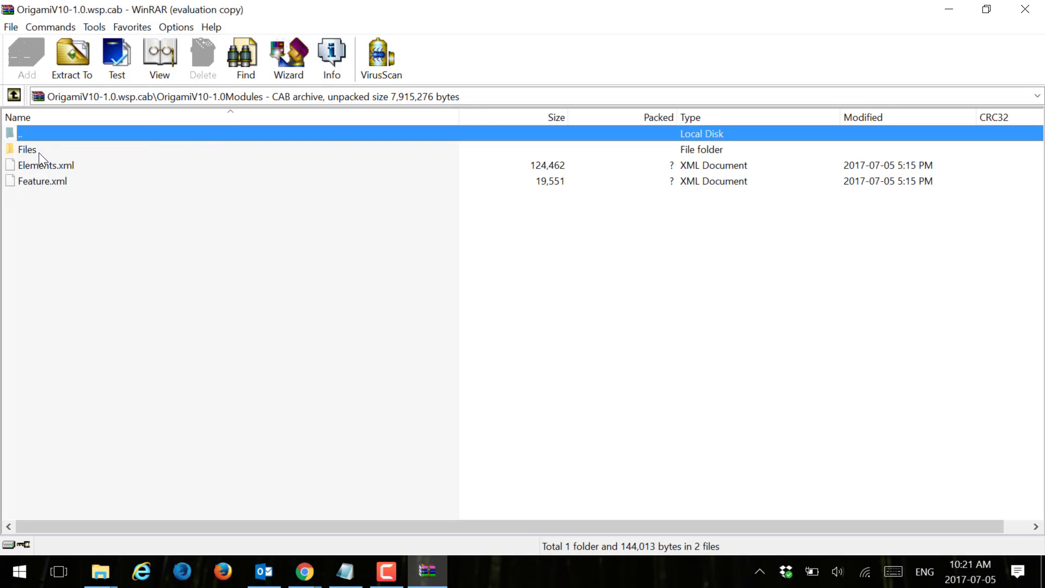
double_click(32, 149)
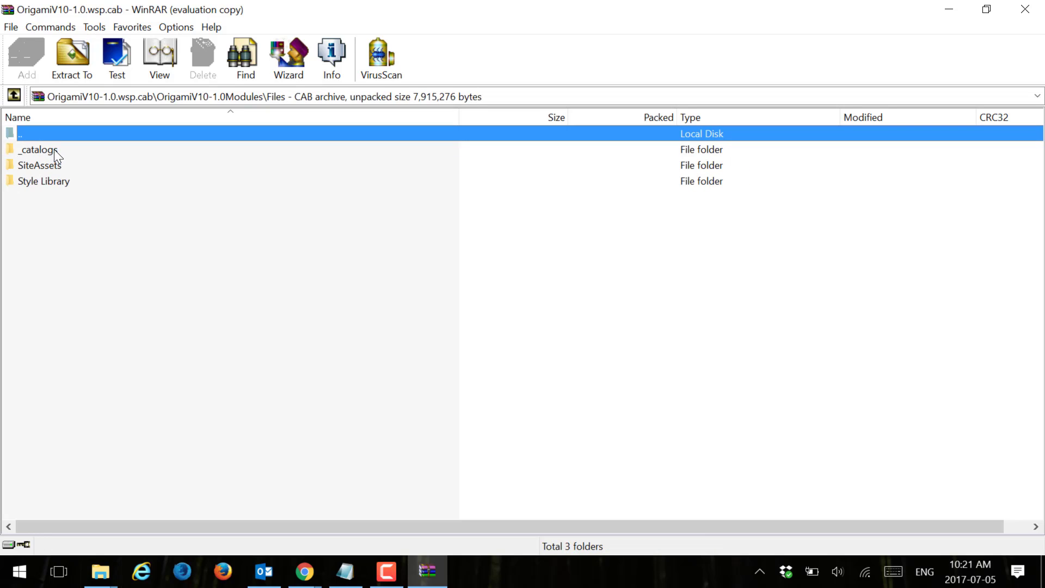
double_click(54, 149)
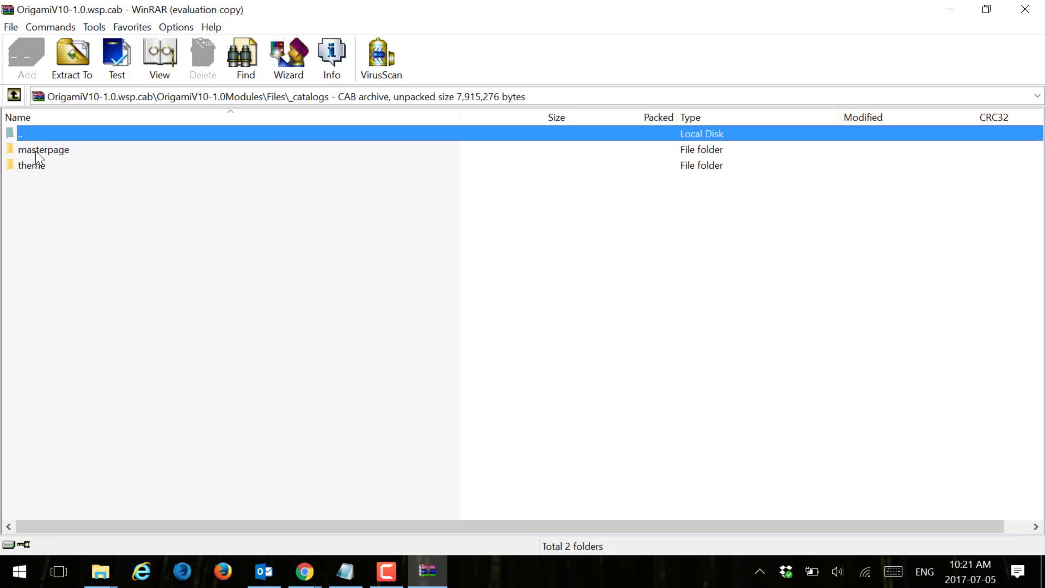
left_click(34, 152)
double_click(28, 134)
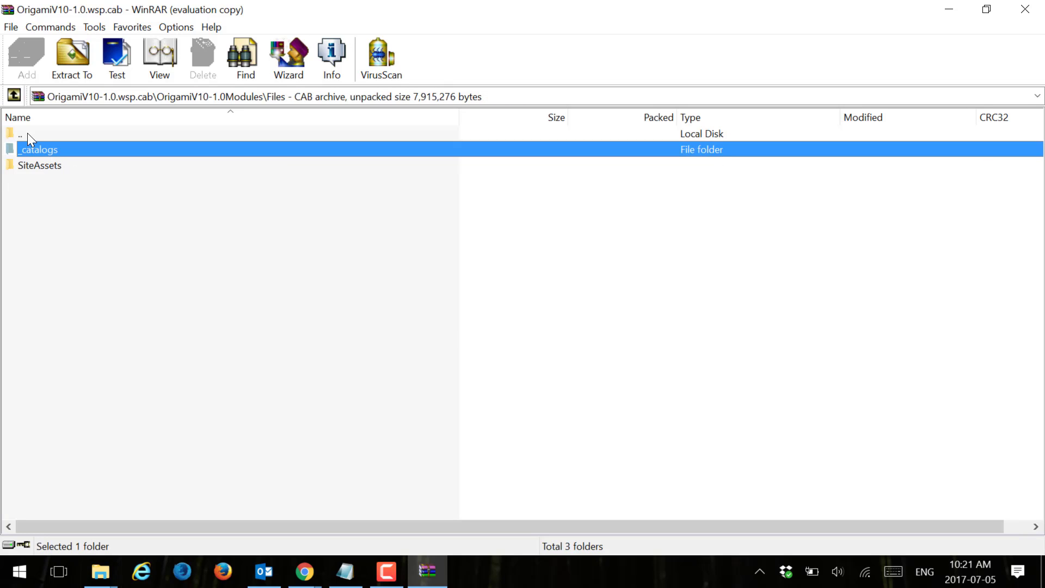
double_click(41, 166)
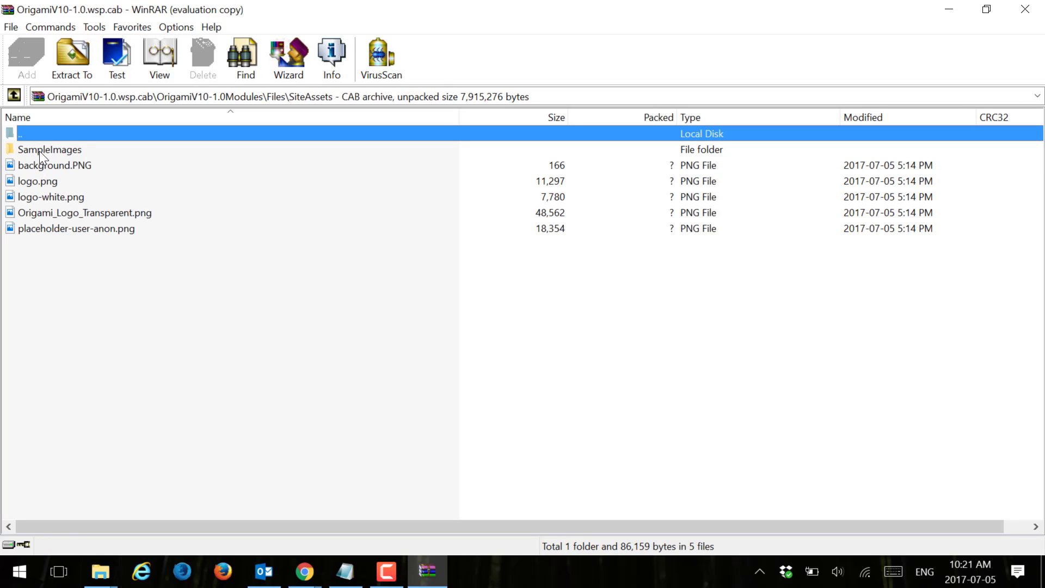
double_click(53, 151)
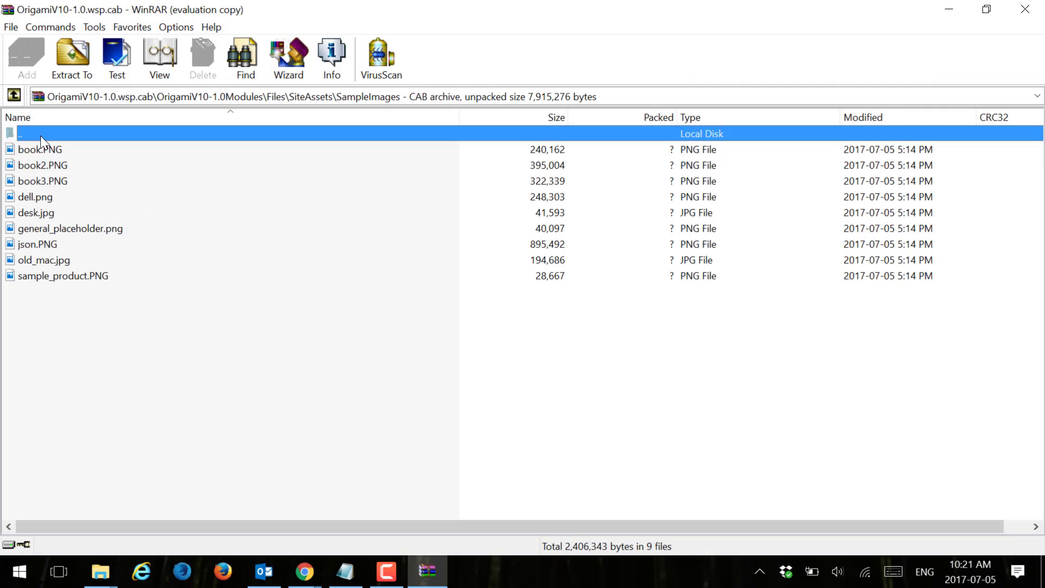
double_click(40, 135)
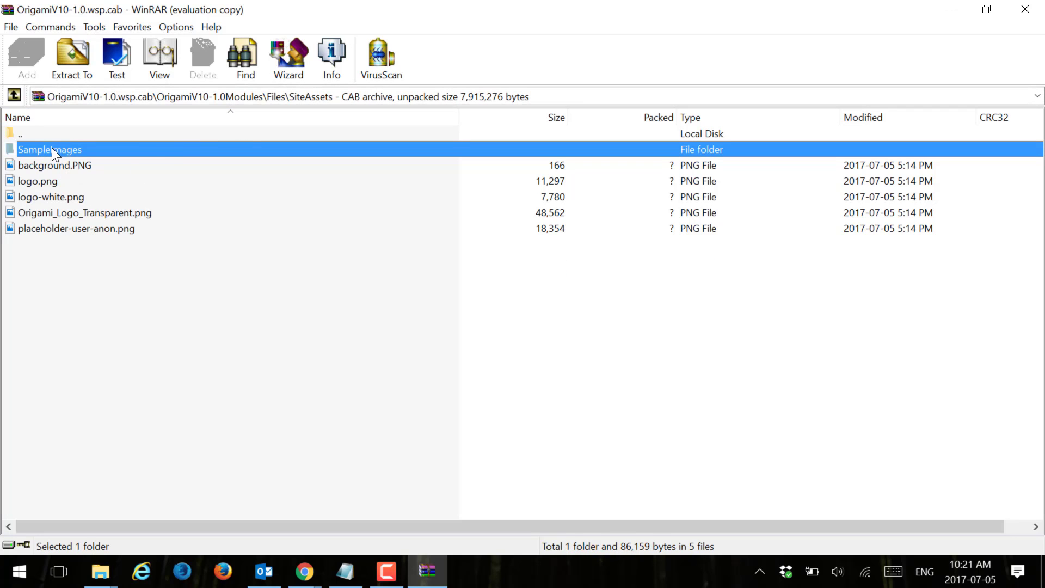
double_click(39, 134)
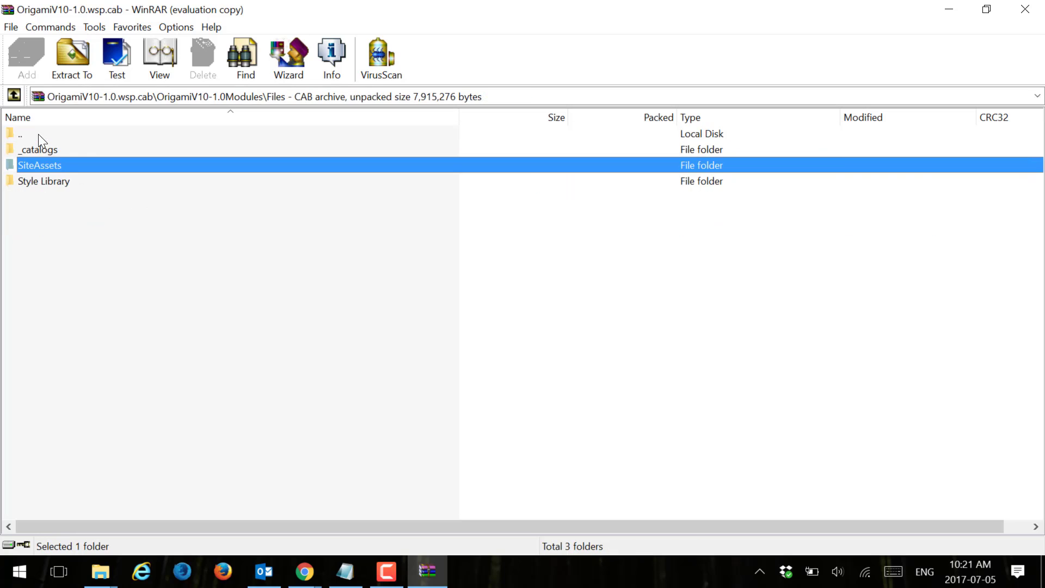
Inspect Style Library\Origami's scripts and styles, then return to the archive root.
double_click(40, 186)
double_click(57, 155)
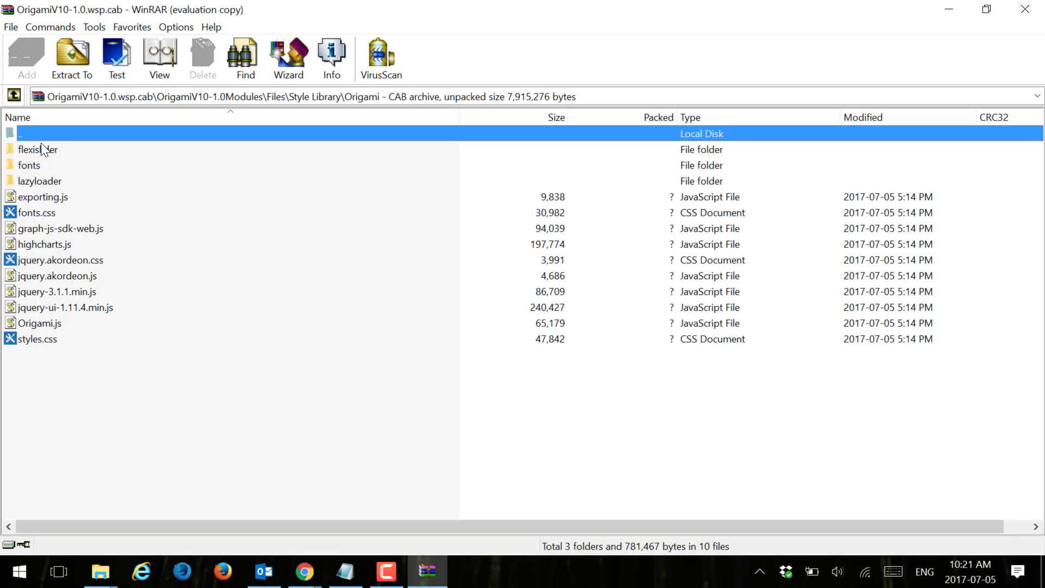
double_click(35, 137)
double_click(46, 148)
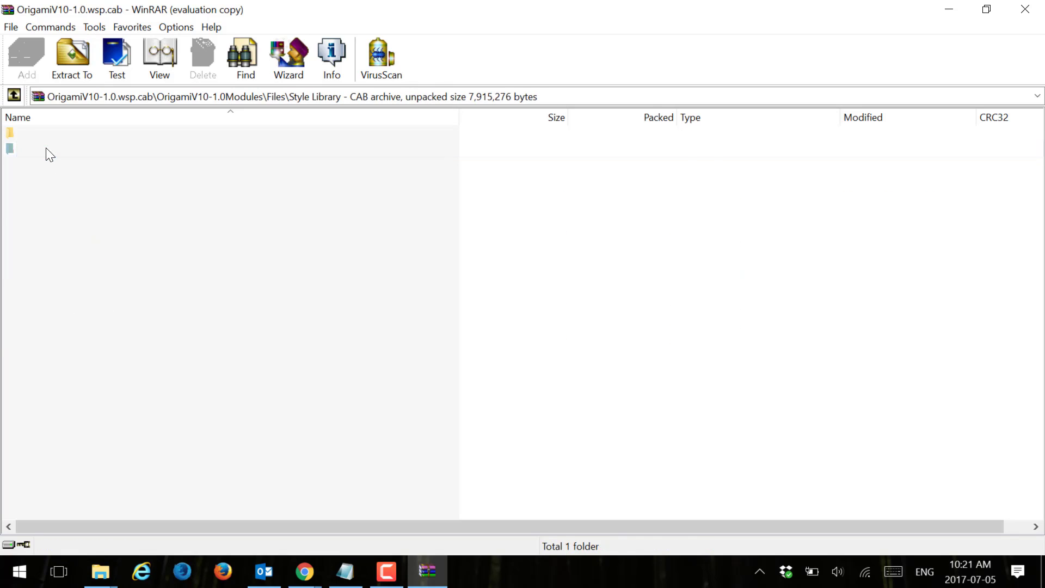
double_click(49, 130)
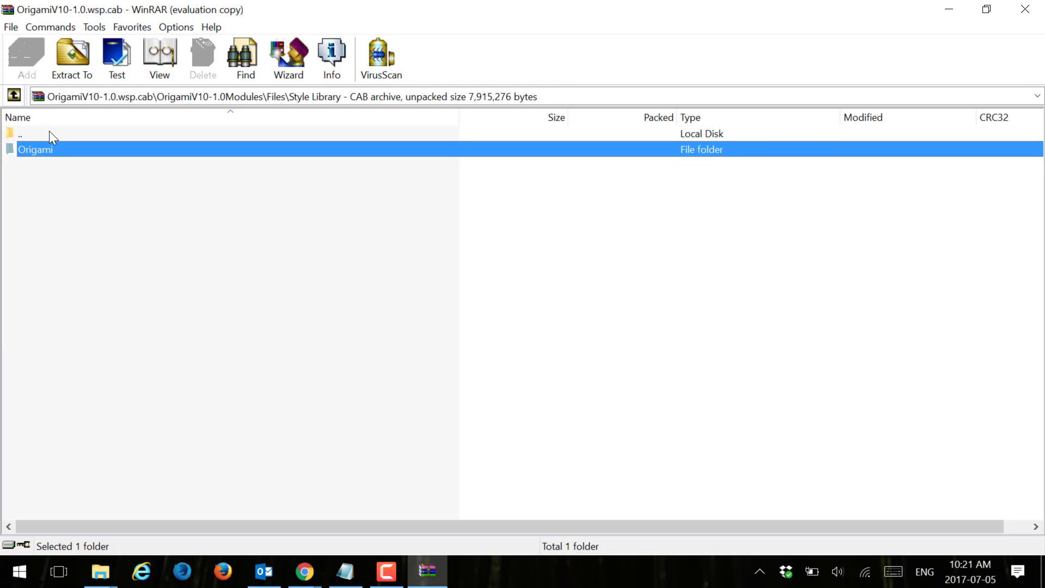
double_click(49, 132)
double_click(49, 130)
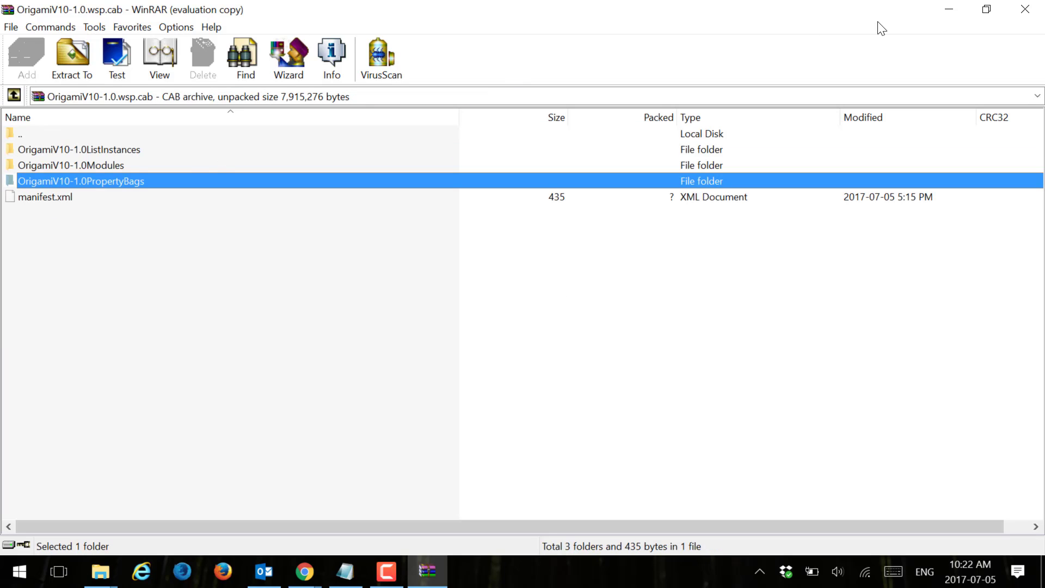
Close WinRAR, review the import-succeeded message, and open the DMTest home page.
left_click(1024, 10)
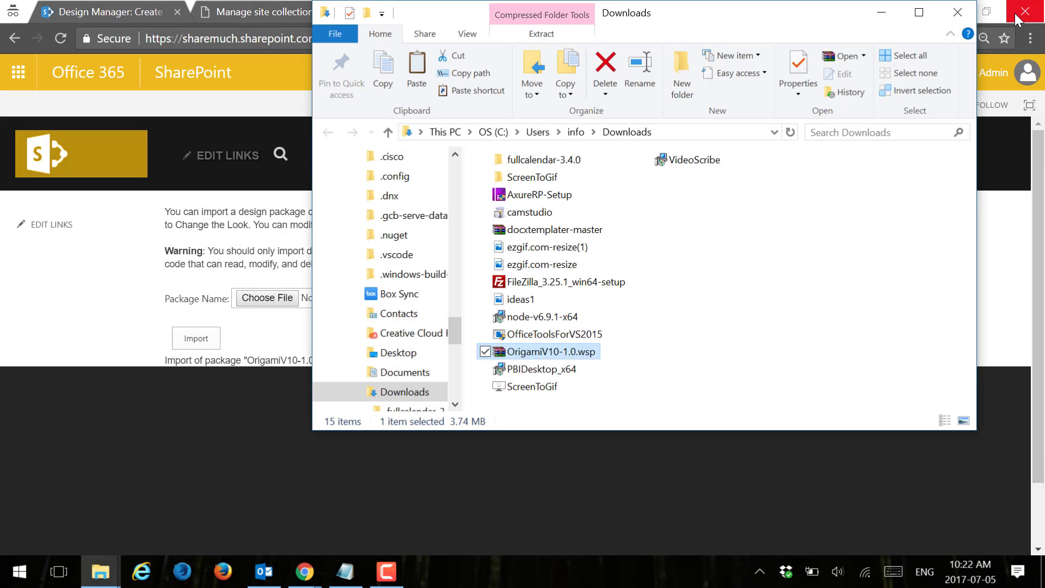
left_click(248, 439)
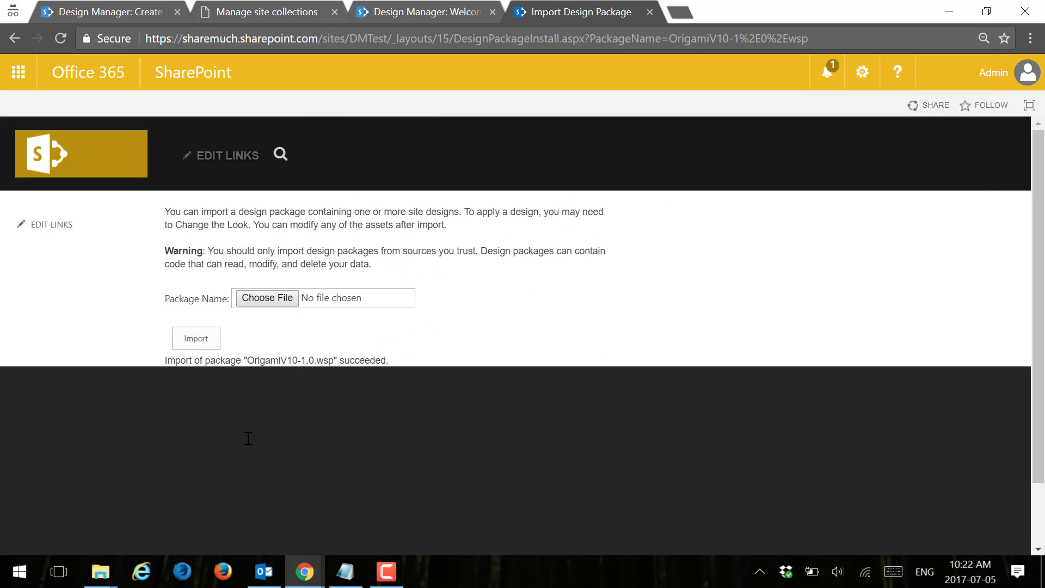
left_click_drag(402, 359, 162, 364)
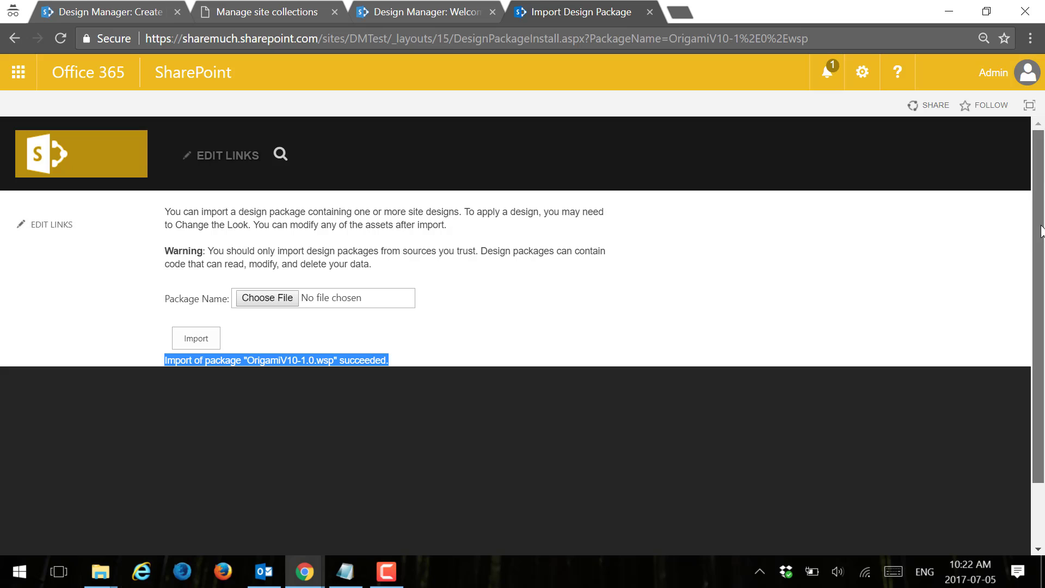
scroll(1041, 231, "down", 1)
scroll(1041, 231, "up", 1)
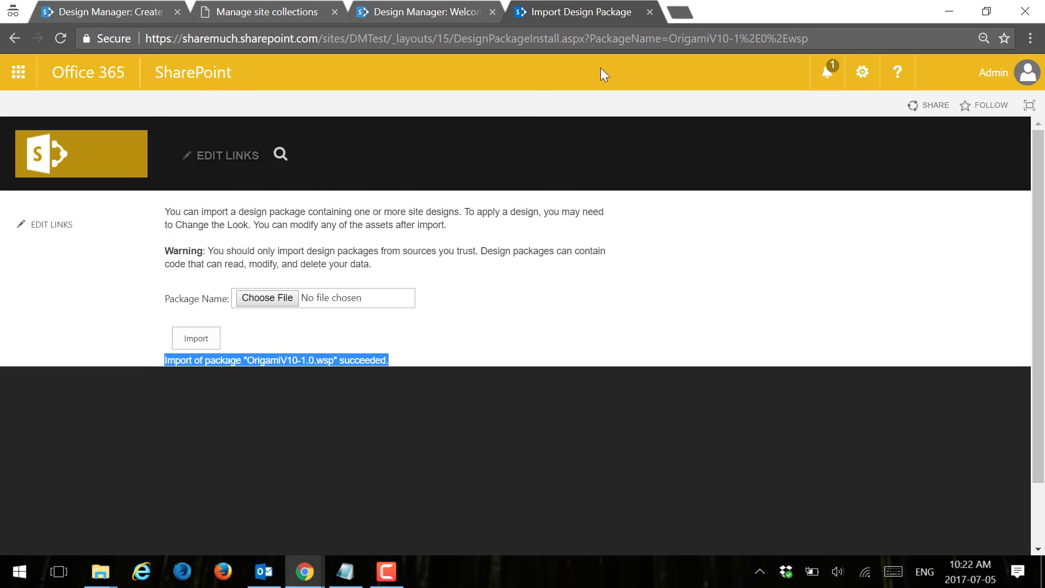
left_click(106, 157)
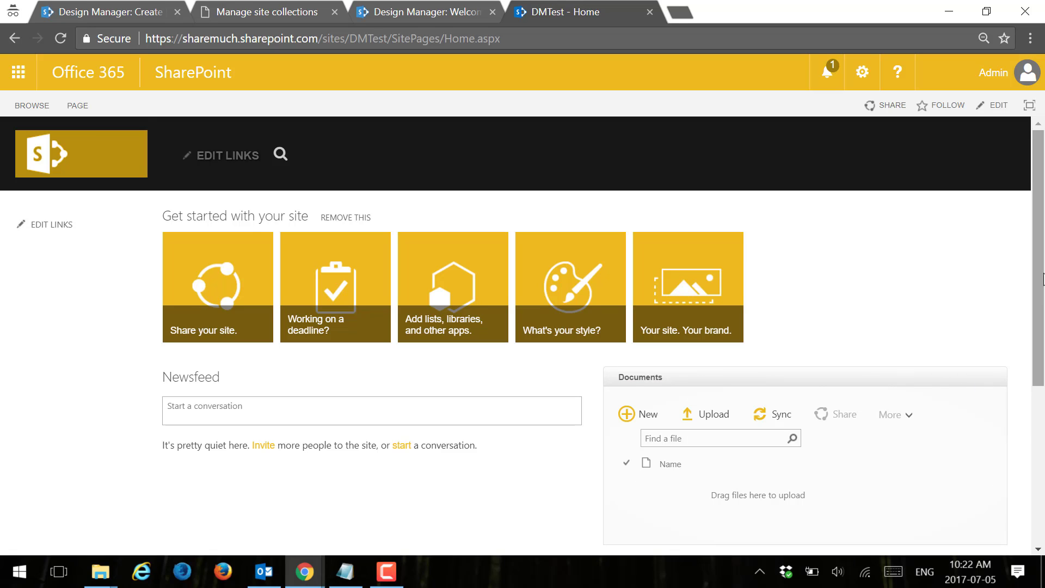
Compare the DMTest home page with the Origami source site's navigation and footer.
scroll(1042, 279, "down", 1)
scroll(1029, 226, "up", 1)
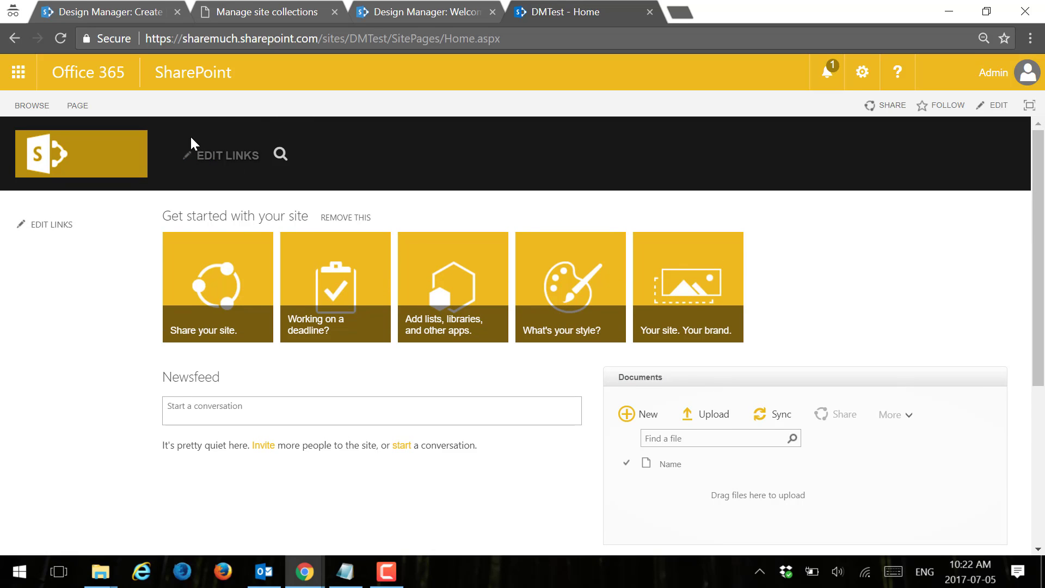
left_click(125, 16)
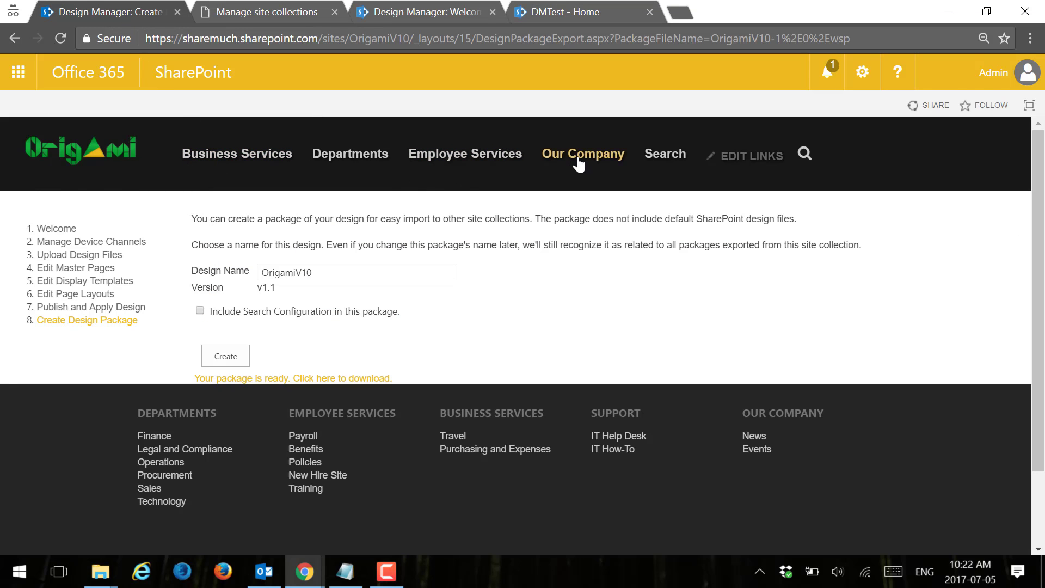
left_click(579, 14)
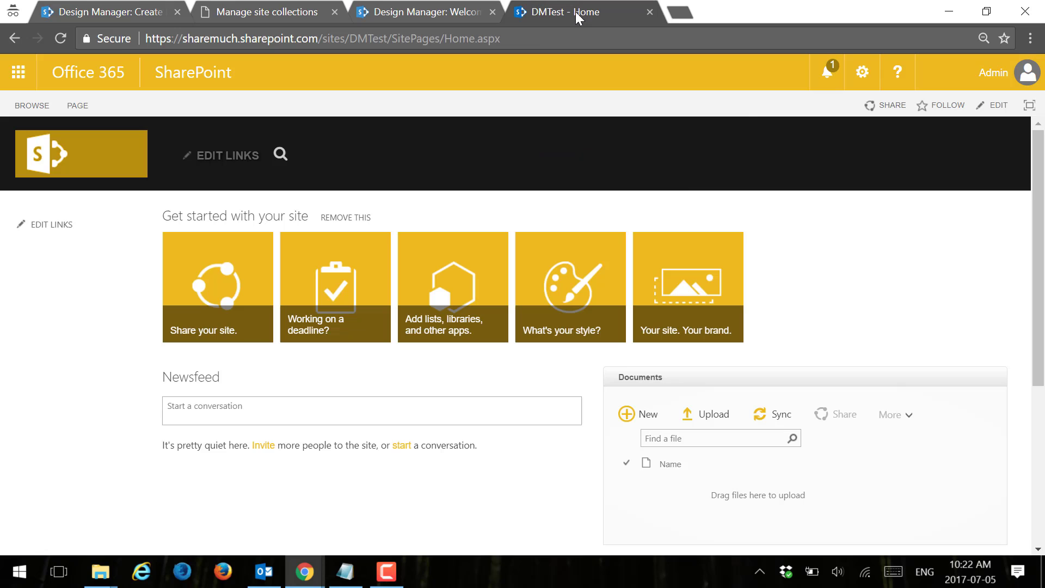
scroll(1034, 338, "down", 5)
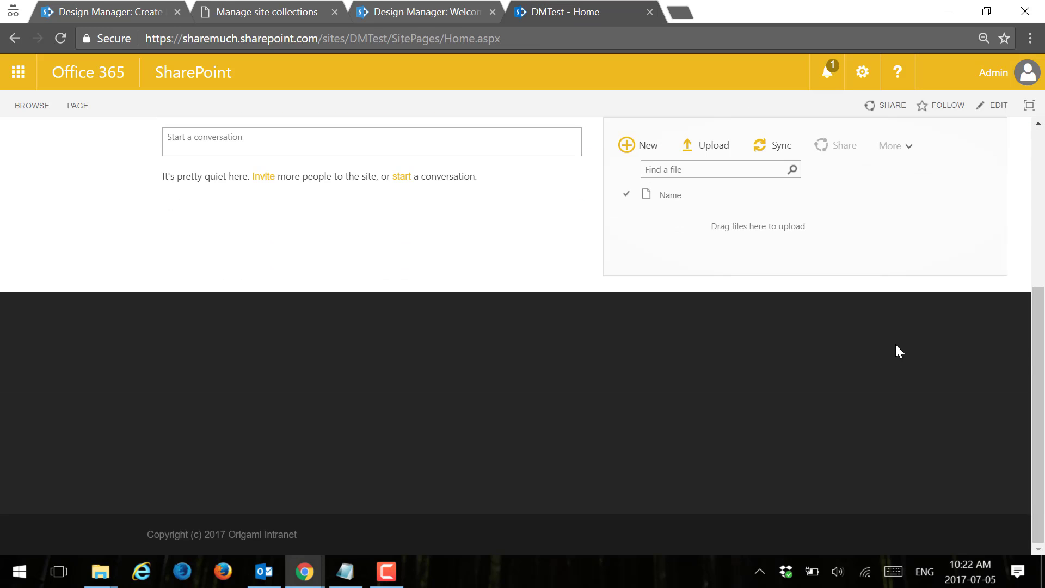
scroll(1034, 338, "up", 5)
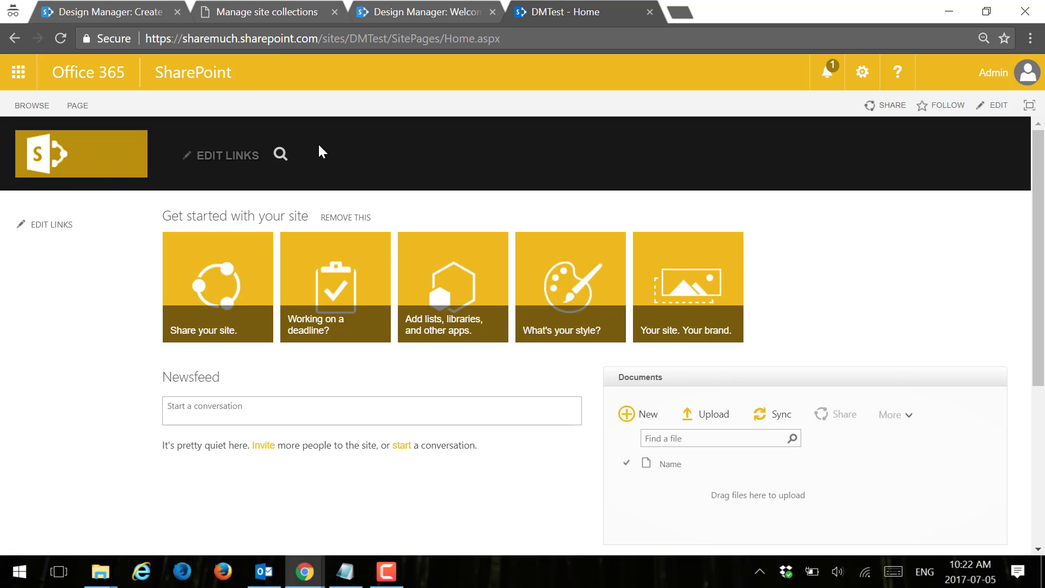
left_click(98, 12)
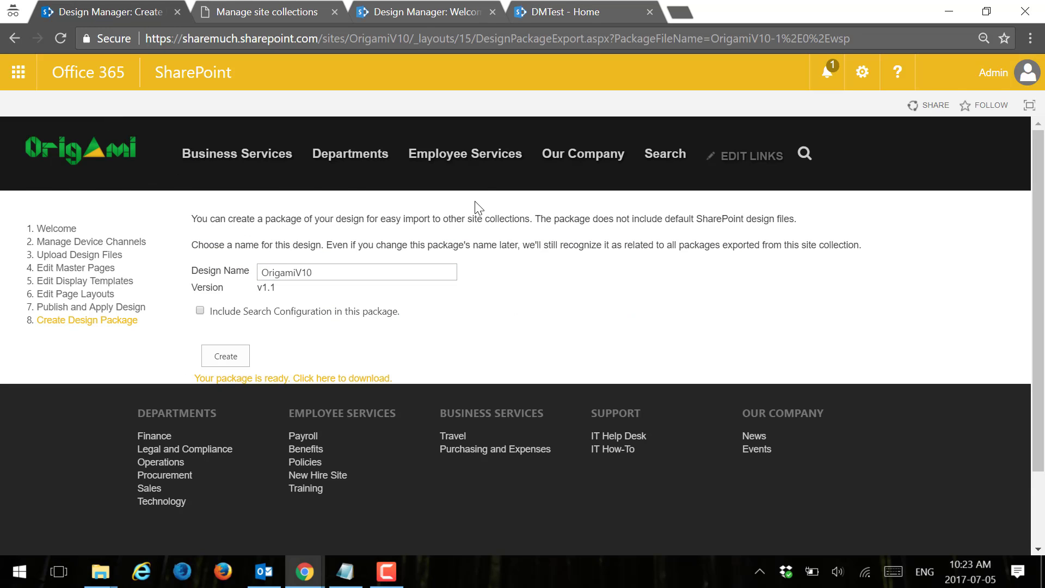
left_click(569, 13)
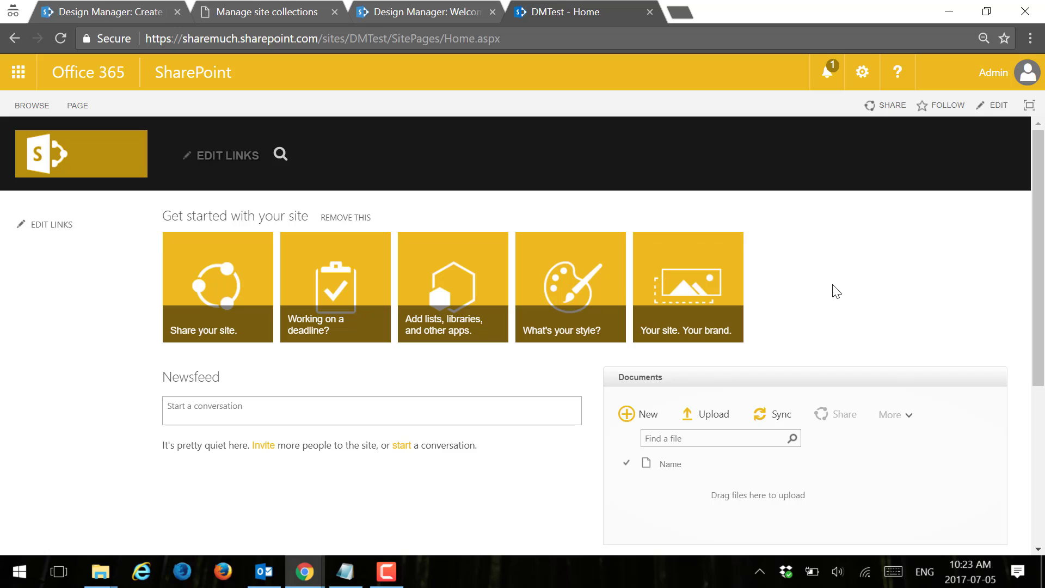
Open the OrigamiV10 Site Contents and scroll through its lists and libraries.
left_click(862, 73)
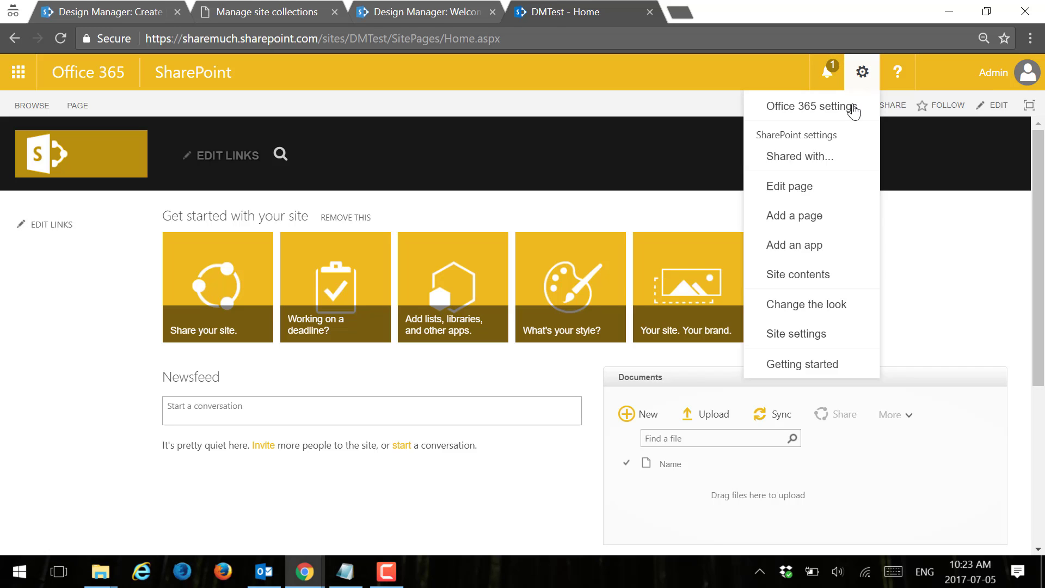
left_click(803, 272)
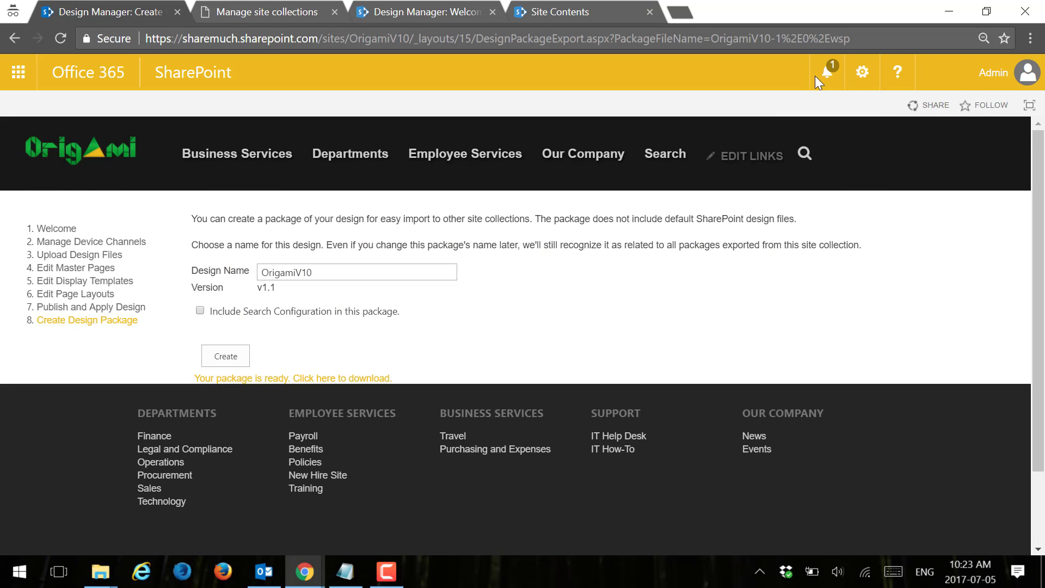
left_click(862, 72)
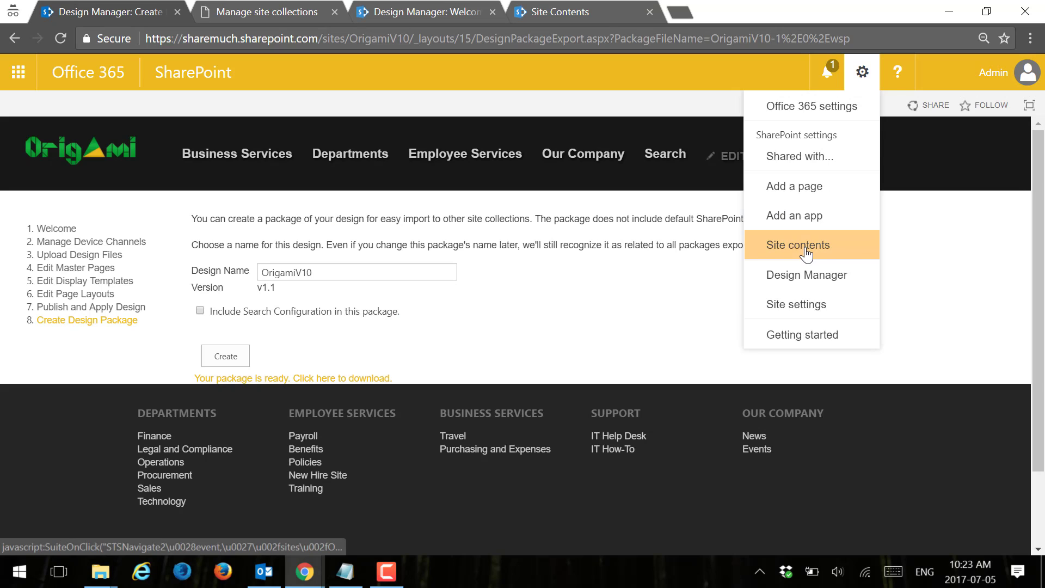
left_click(805, 250)
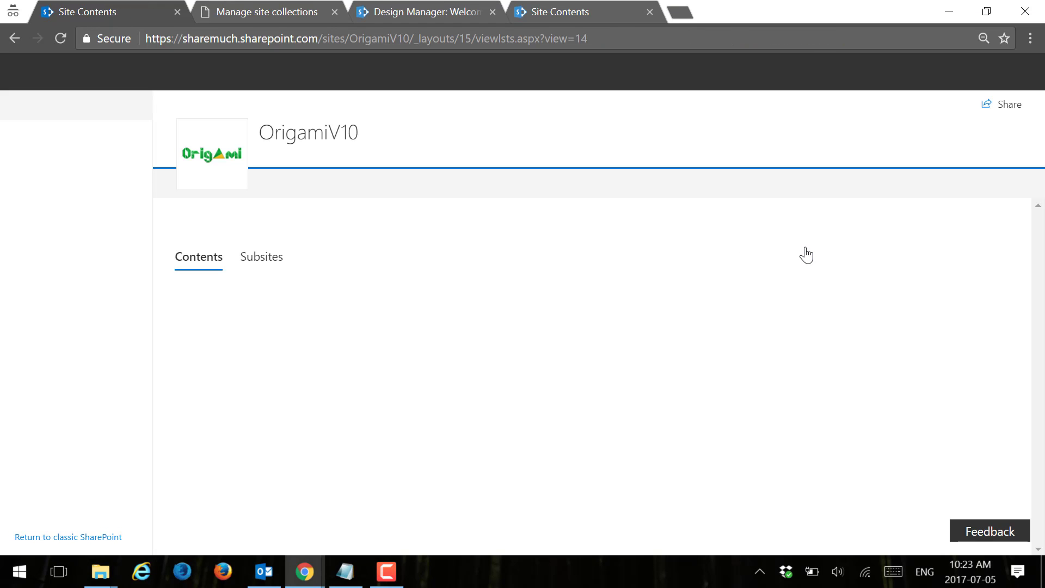
scroll(1040, 310, "down", 1)
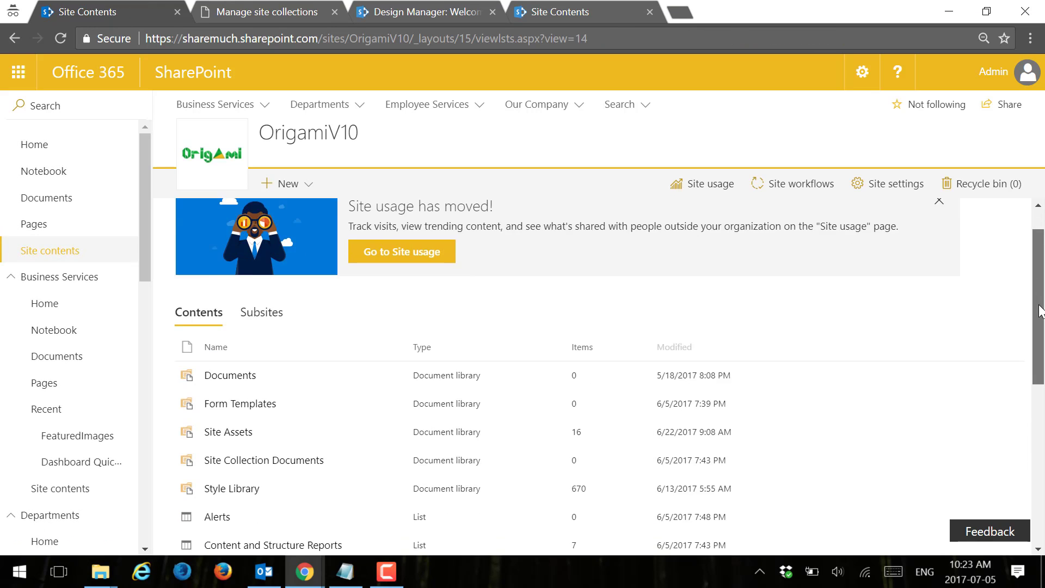
scroll(1039, 310, "down", 4)
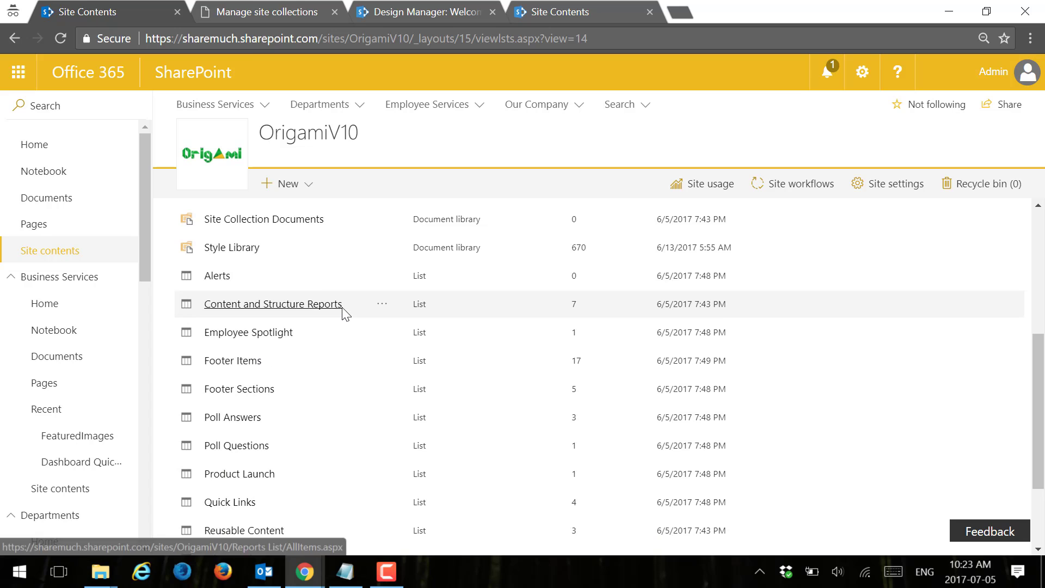
Review the DMTest Site Contents to see which OrigamiV10 lists were not carried over.
left_click(564, 15)
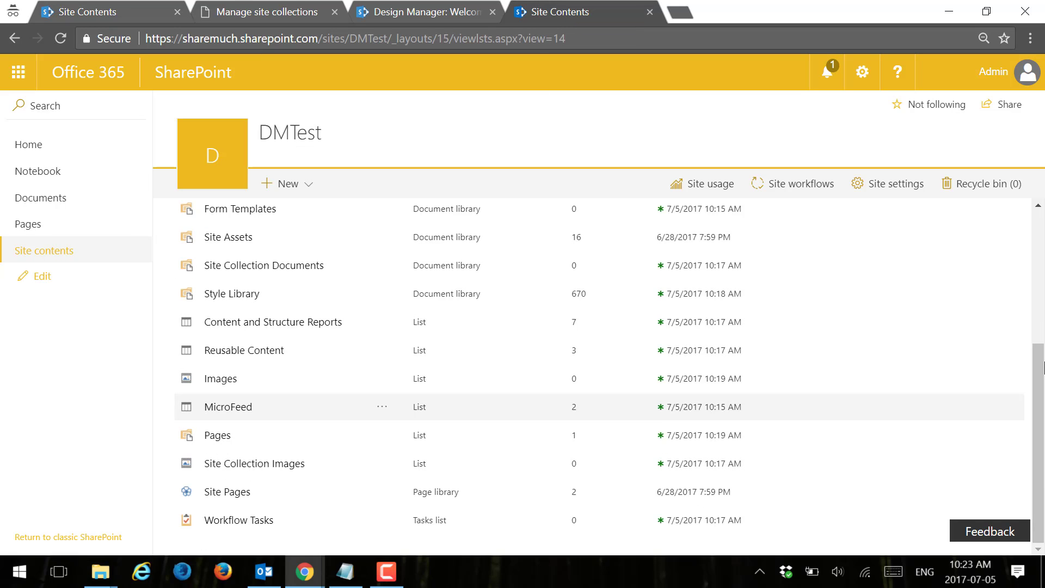
scroll(1034, 381, "up", 4)
scroll(1023, 397, "down", 4)
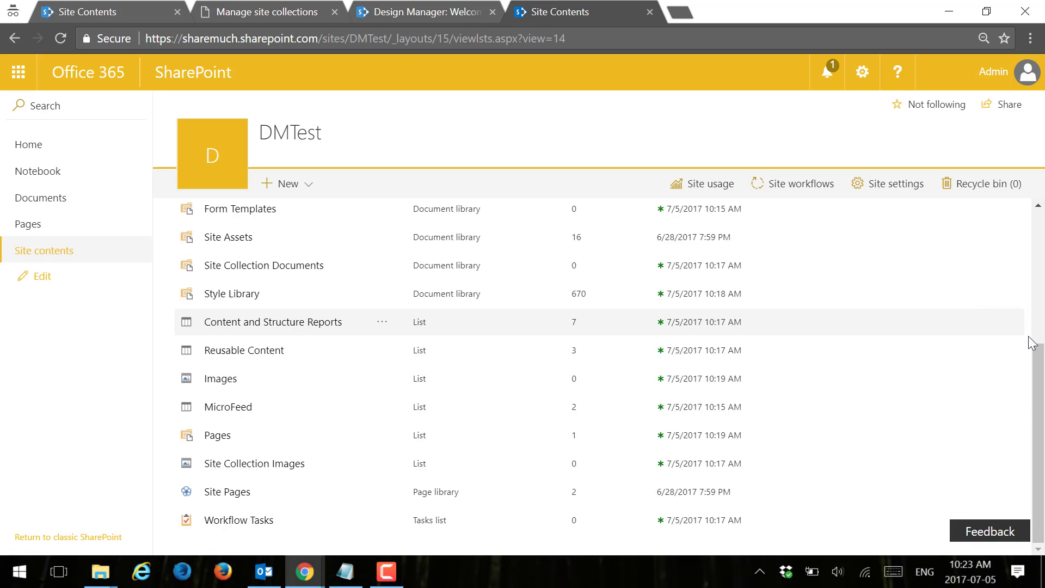
left_click_drag(1037, 381, 1039, 215)
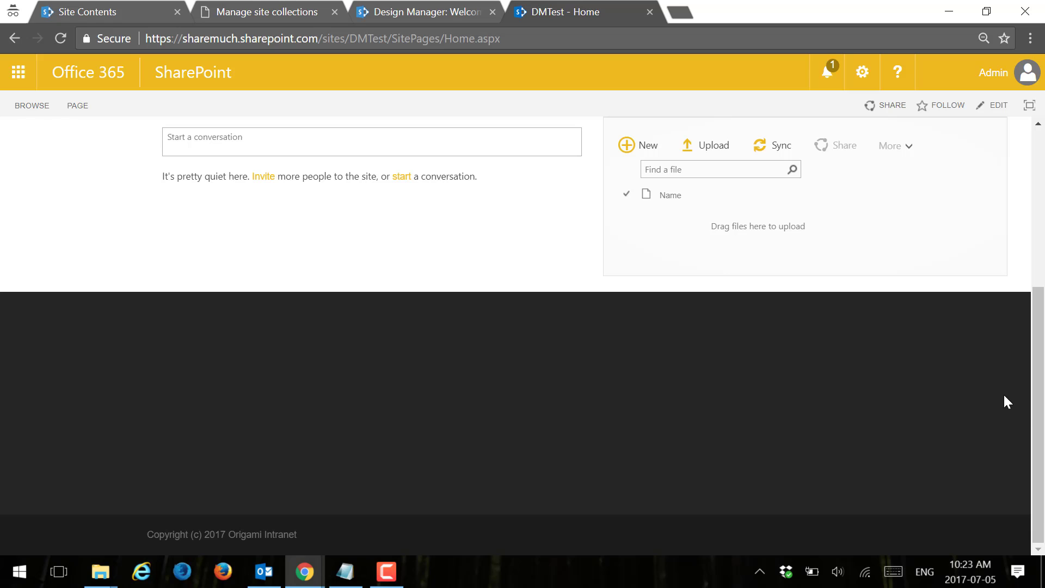
scroll(1038, 412, "up", 5)
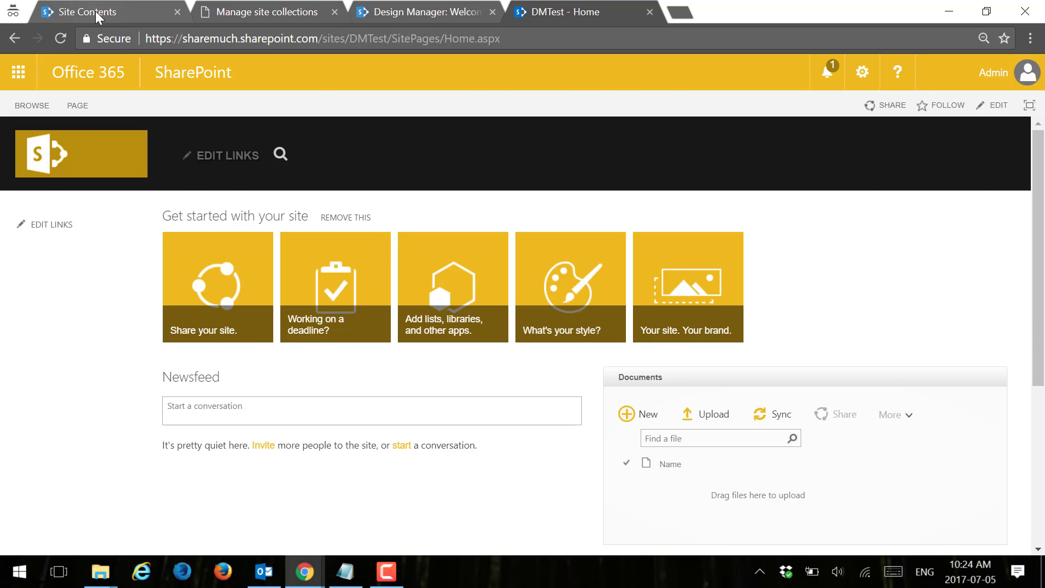
List OrigamiV10's subsites: Business Services, Departments, Employee Services, Our Company, Search.
left_click(68, 12)
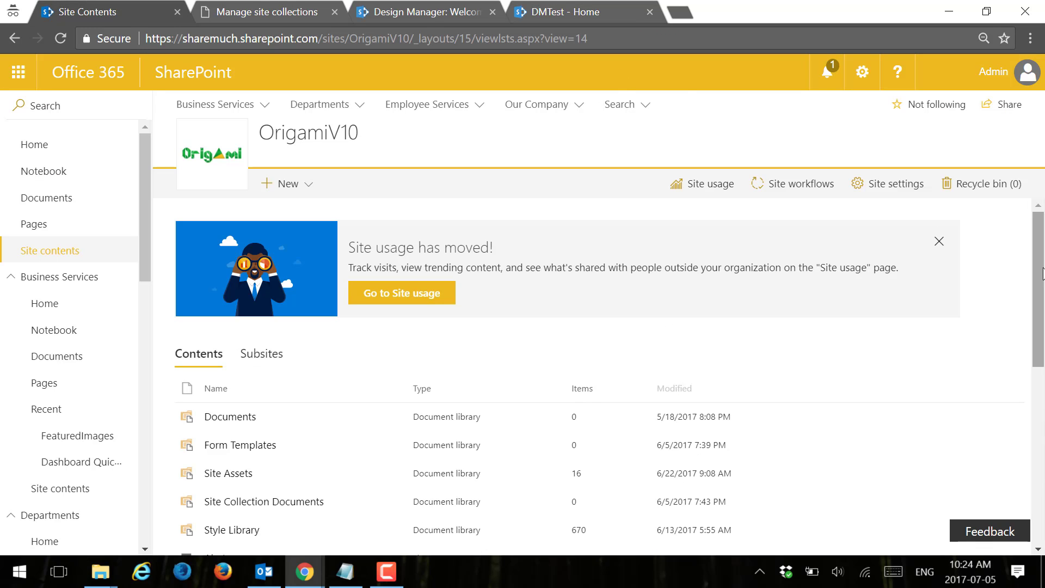
left_click(258, 355)
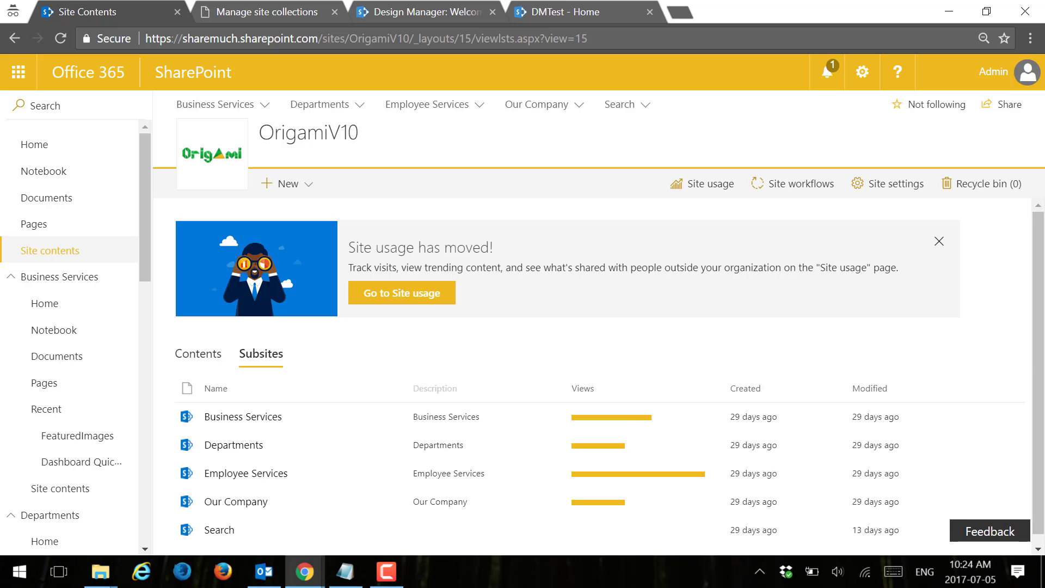
scroll(1039, 319, "down", 1)
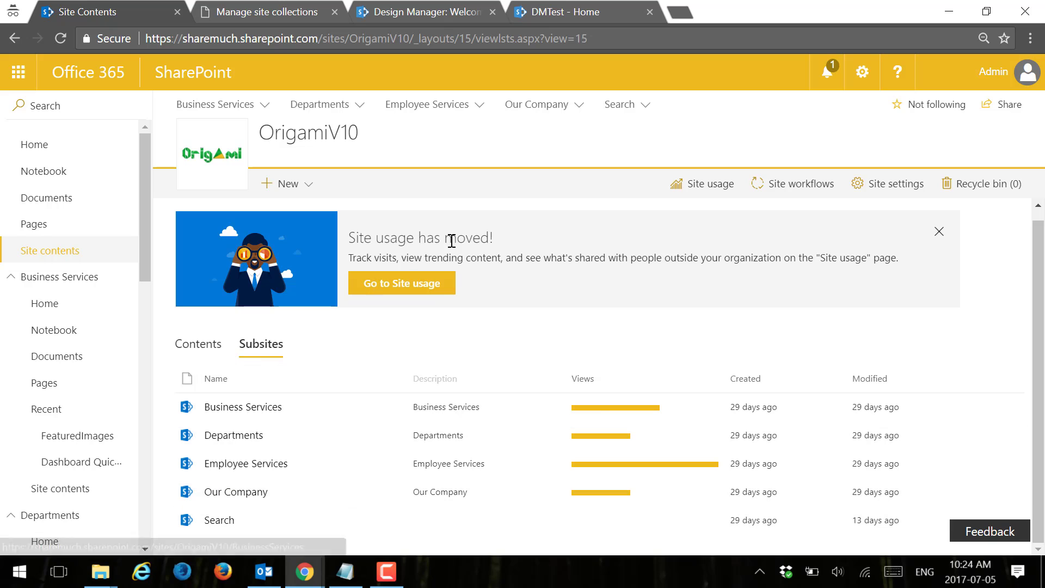
Check DMTest's Site Contents for subsites, finding none, then return to OrigamiV10.
left_click(534, 13)
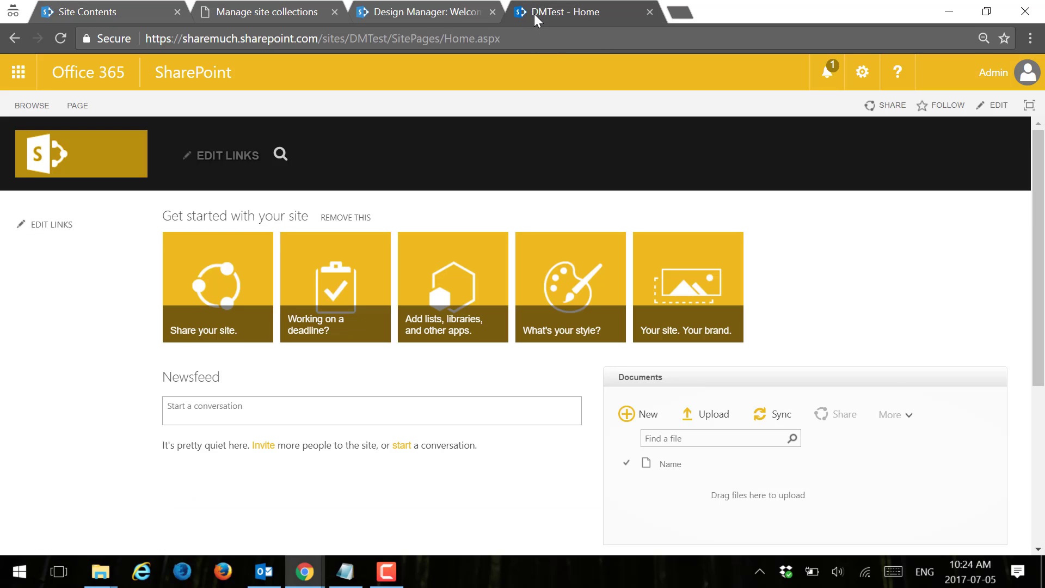
left_click(865, 72)
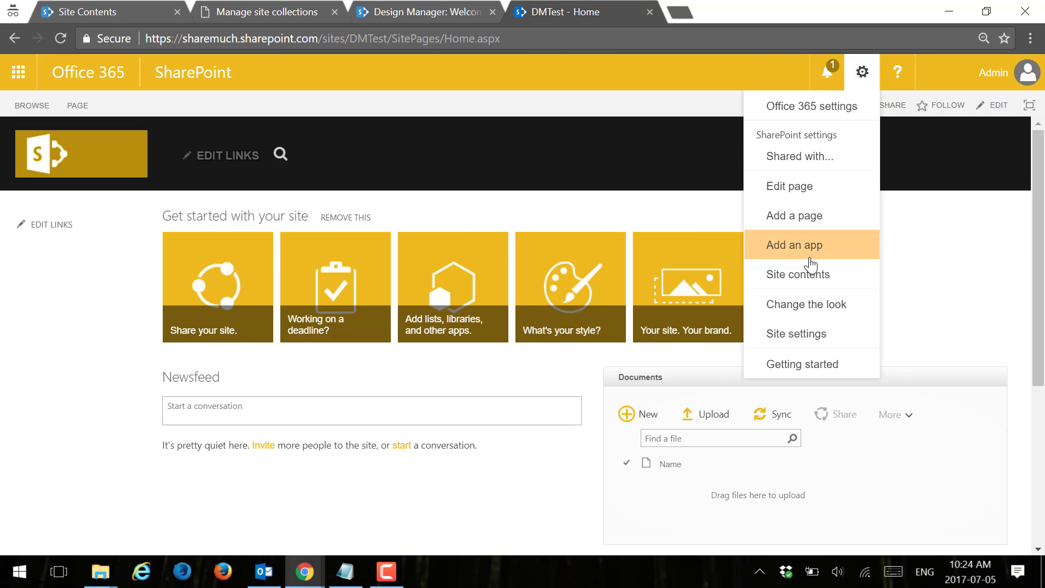
left_click(803, 274)
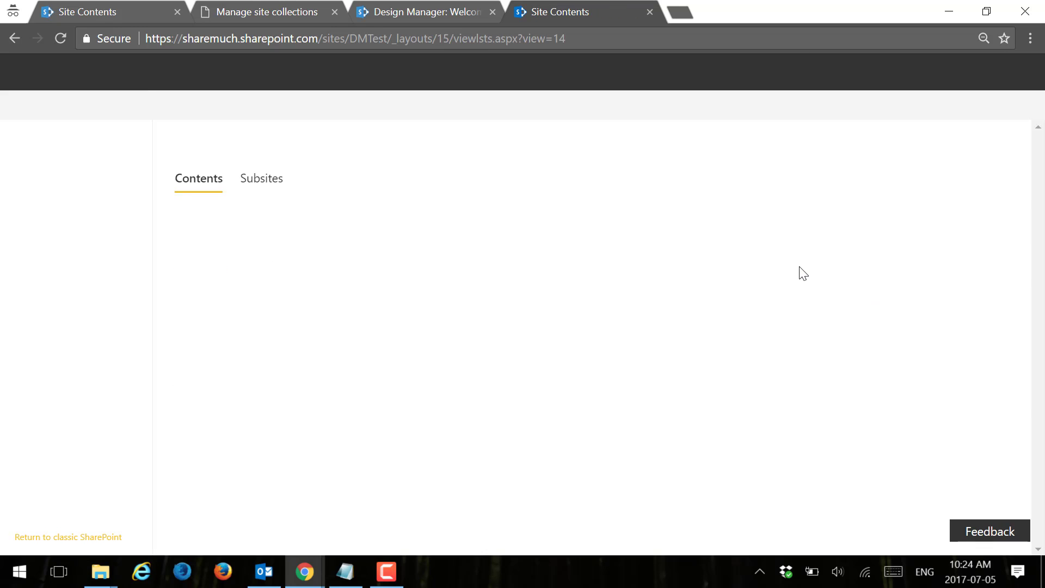
left_click(264, 354)
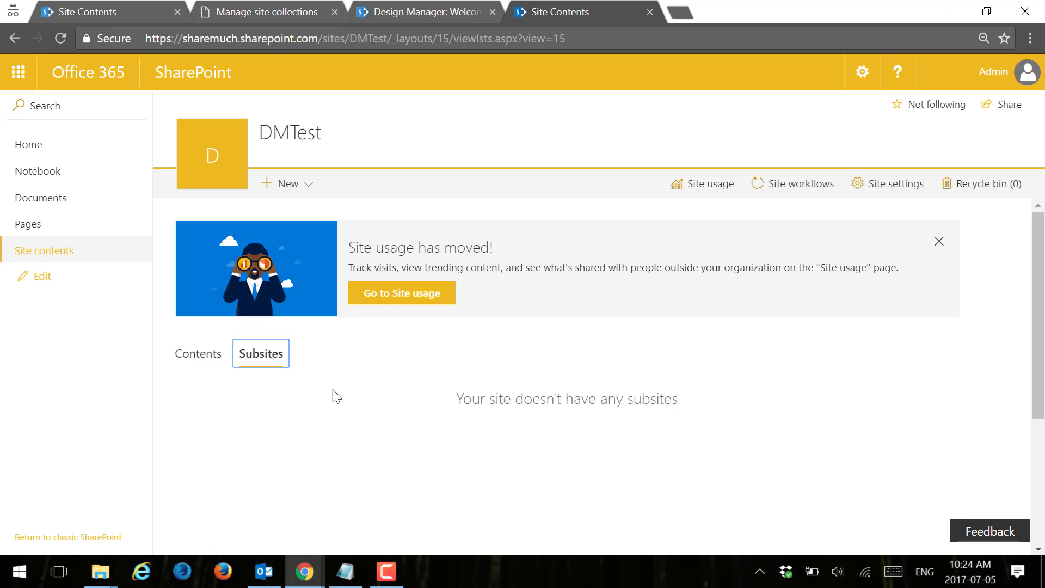
left_click(126, 11)
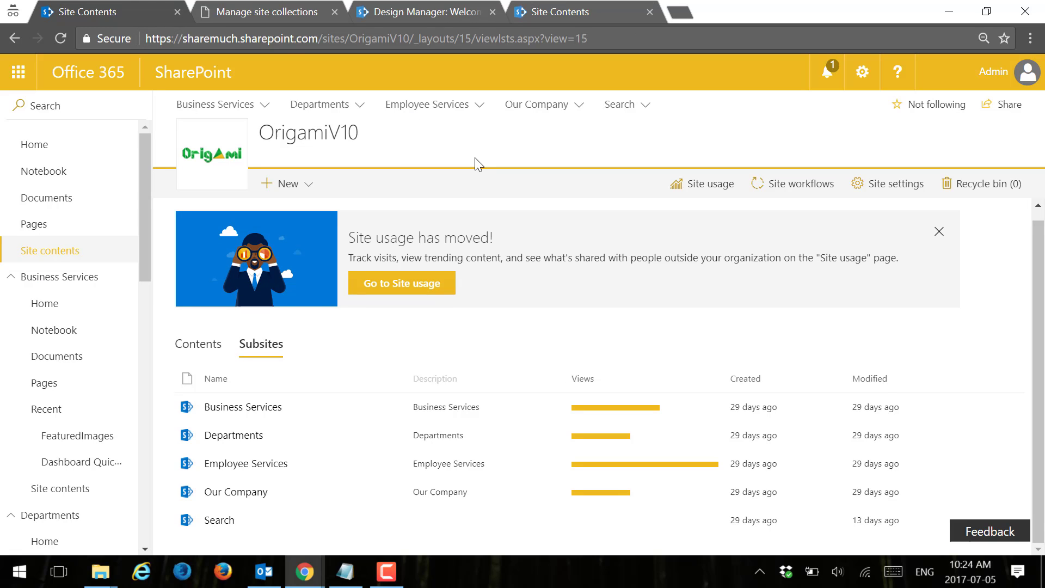
left_click(36, 153)
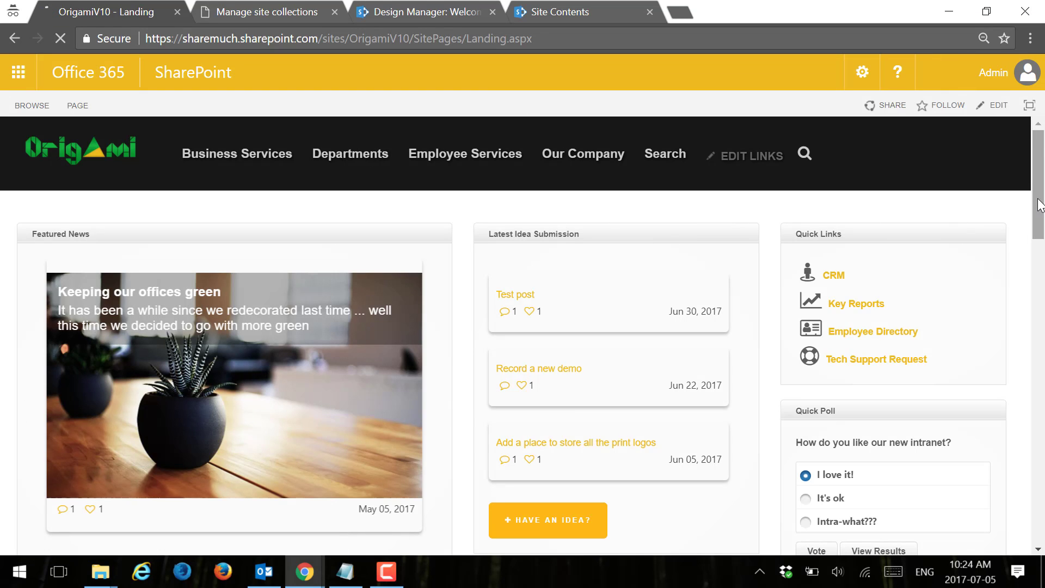
Scroll the OrigamiV10 landing page to its footer and back, then switch to DMTest.
scroll(1018, 381, "down", 10)
scroll(1018, 409, "down", 5)
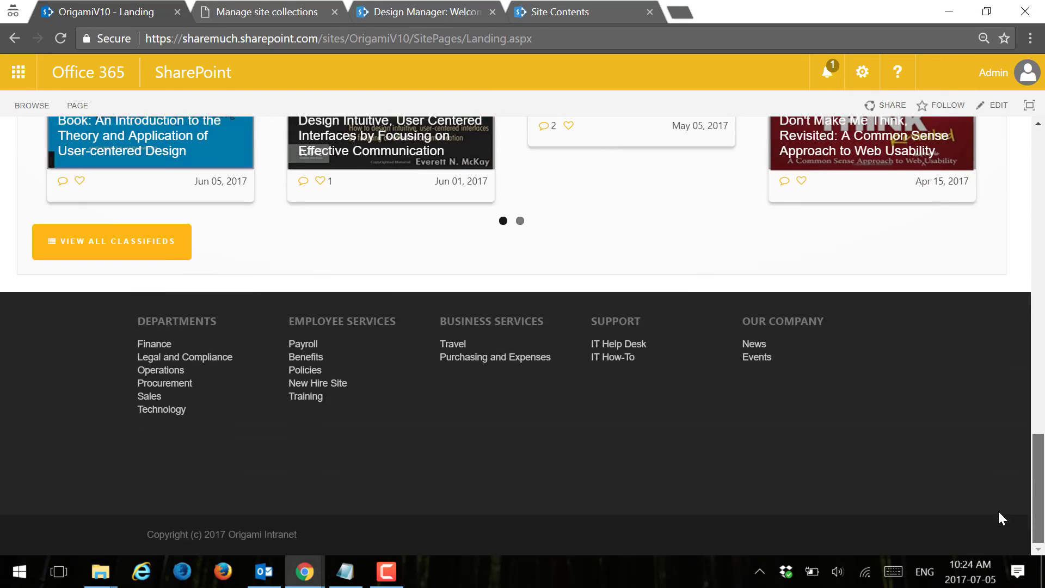
scroll(1007, 490, "up", 15)
left_click(564, 12)
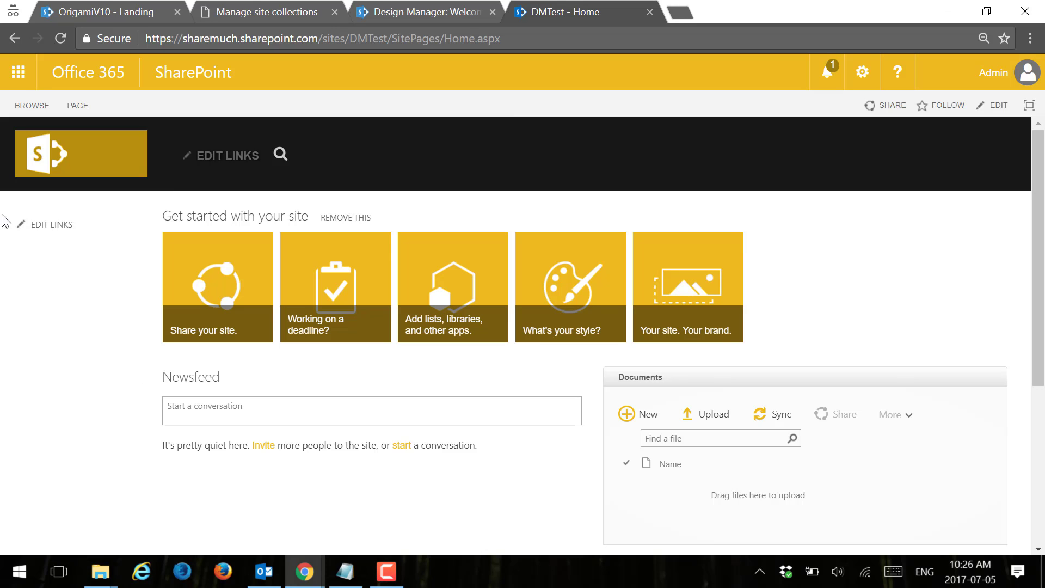
Compare the OrigamiV10 landing page with the DMTest home page, then scroll down the Origami page.
left_click(89, 12)
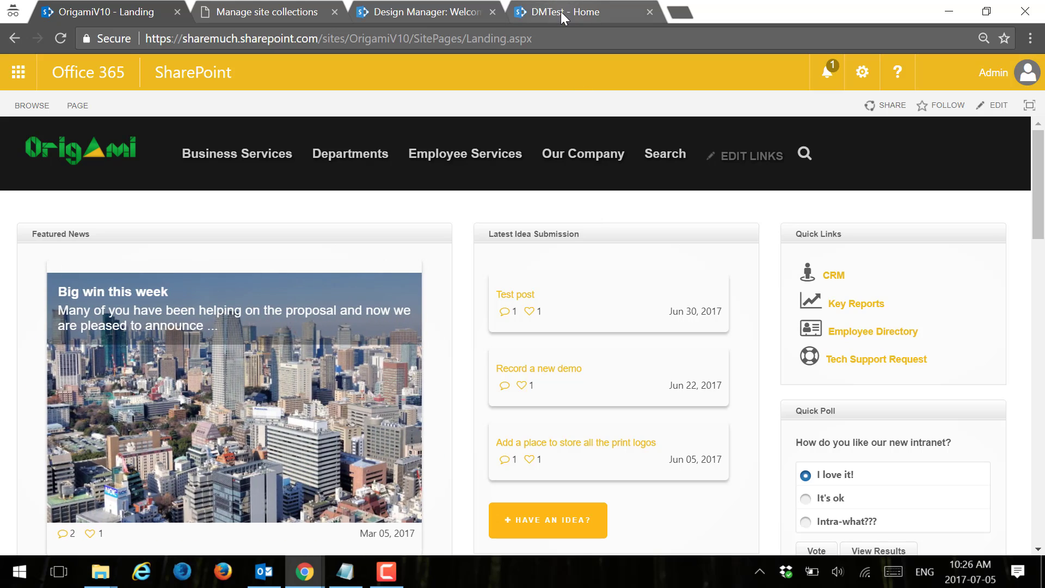
left_click(561, 11)
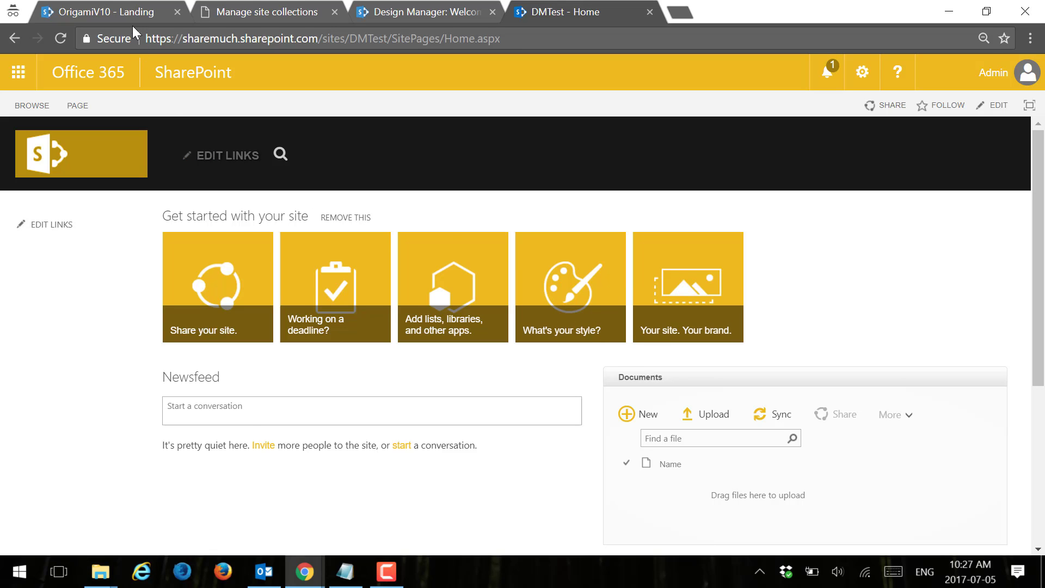
left_click(140, 10)
left_click_drag(1038, 212, 980, 185)
Browse the Departments, Employee Services and Our Company landing pages, scrolling each toward its footer.
left_click(365, 151)
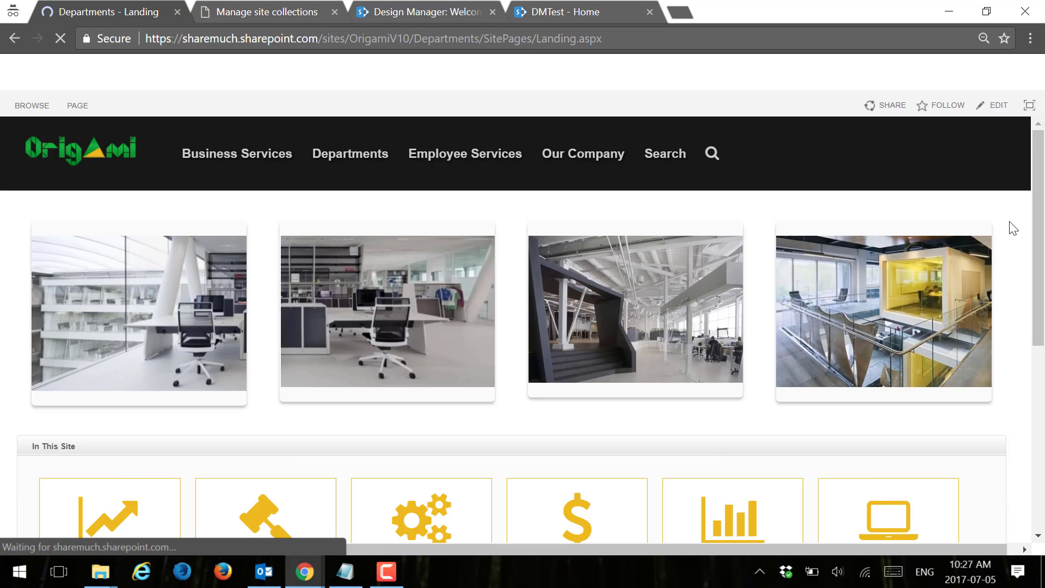
scroll(1034, 294, "down", 1)
scroll(1034, 294, "down", 5)
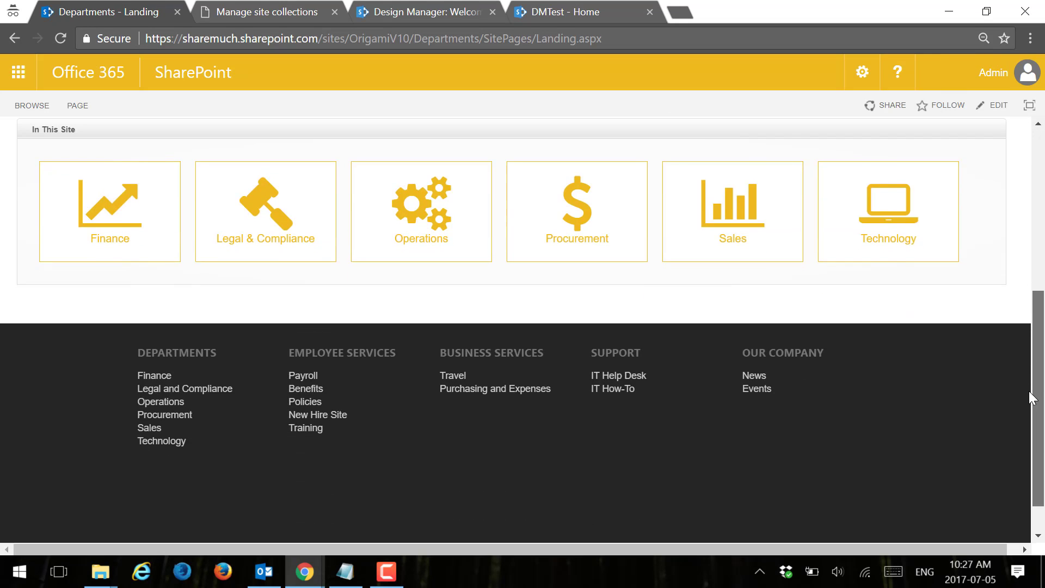
scroll(1035, 294, "up", 5)
left_click(450, 158)
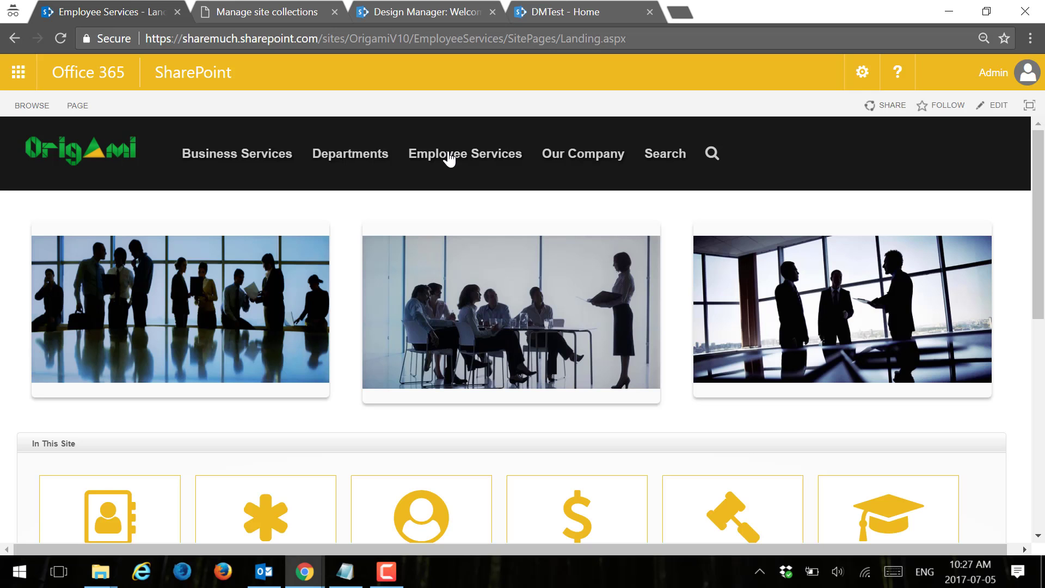
left_click(568, 161)
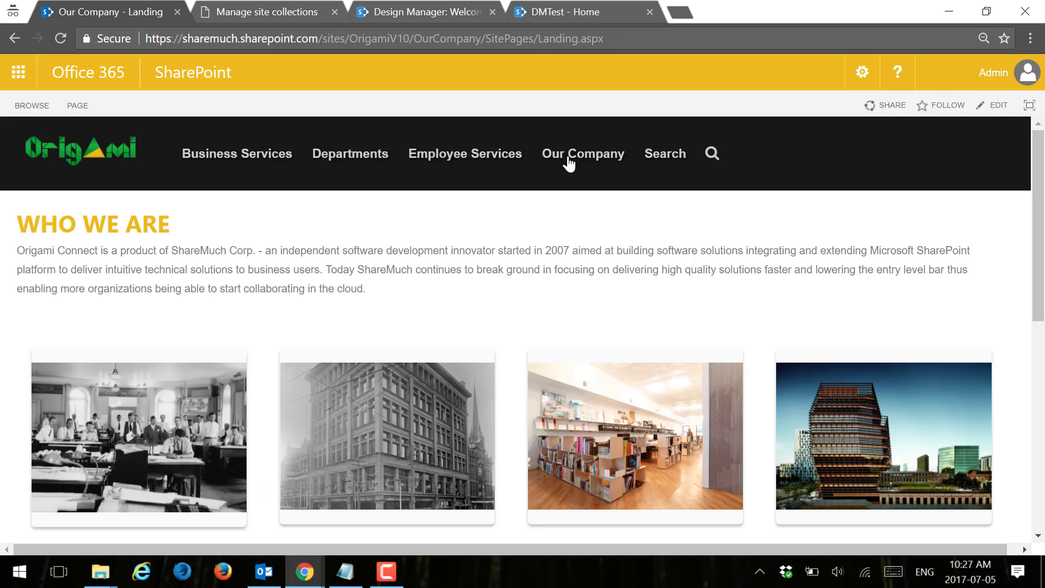
scroll(1015, 419, "down", 10)
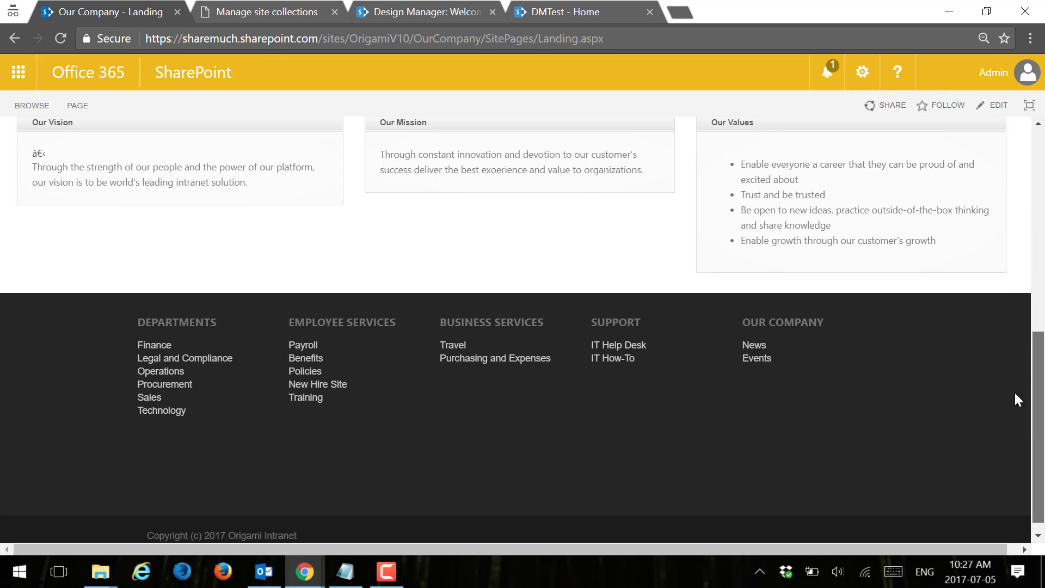
scroll(1014, 391, "up", 10)
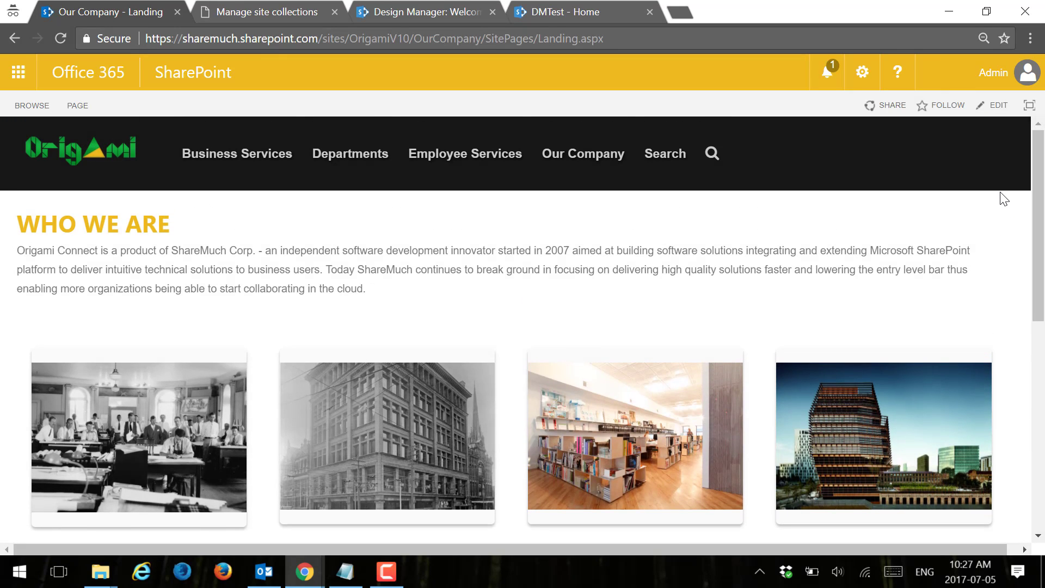